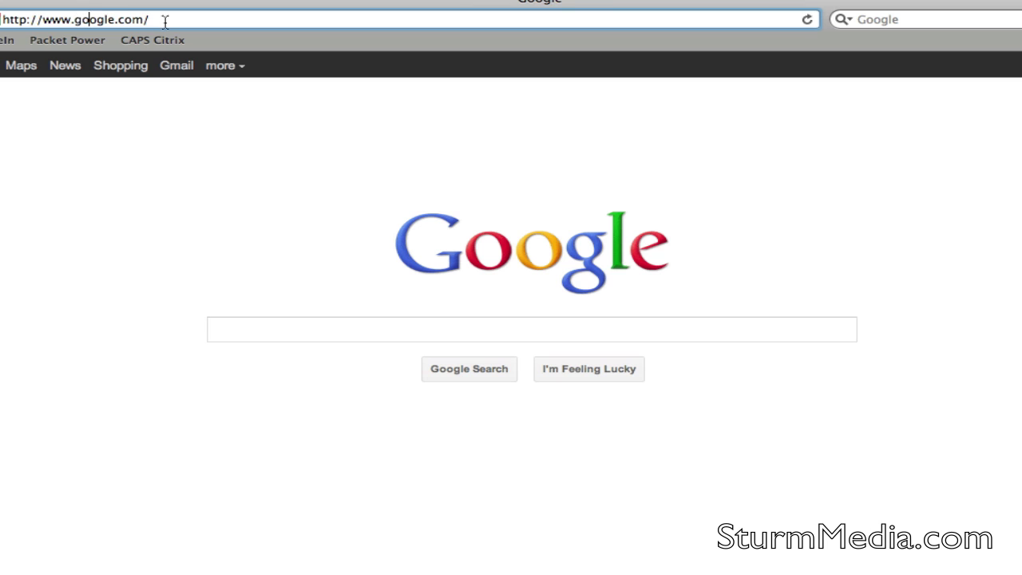
Go to godaddy.com from Safari's address bar, replacing the Google page
triple_click(164, 21)
text(godaddy)
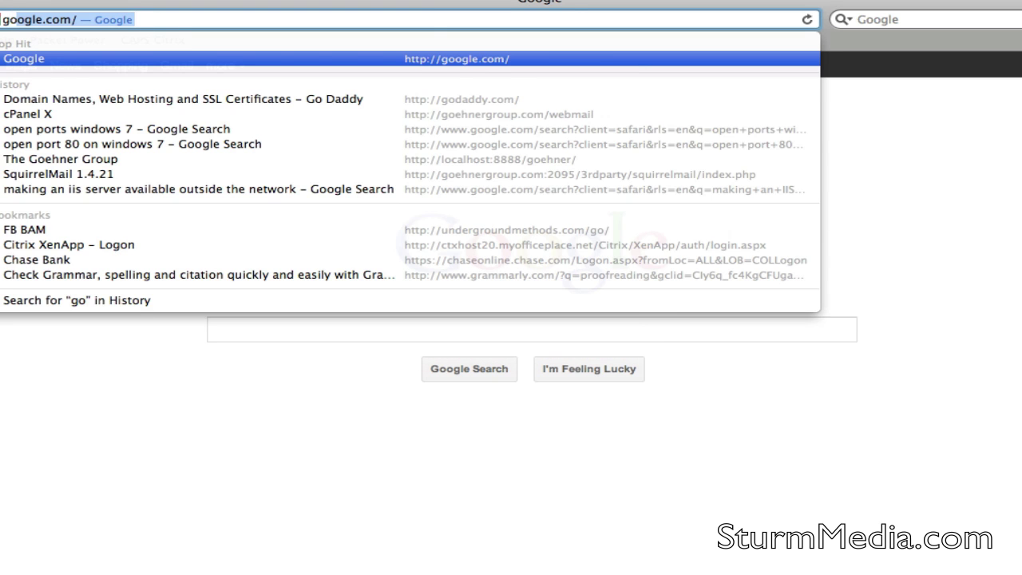
key(Return)
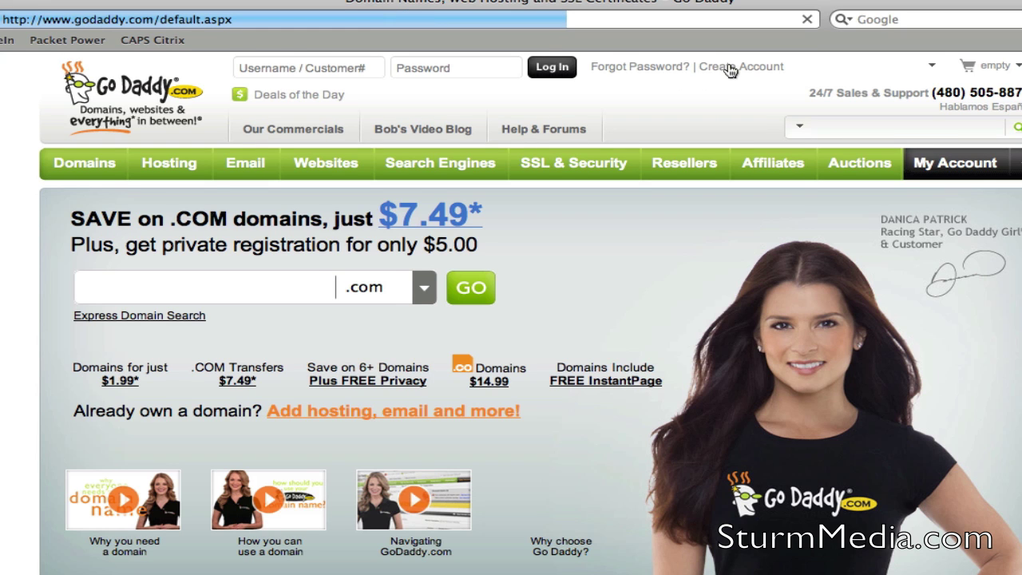
Open the new customer account form and enter the first name, last name and login name
click(727, 68)
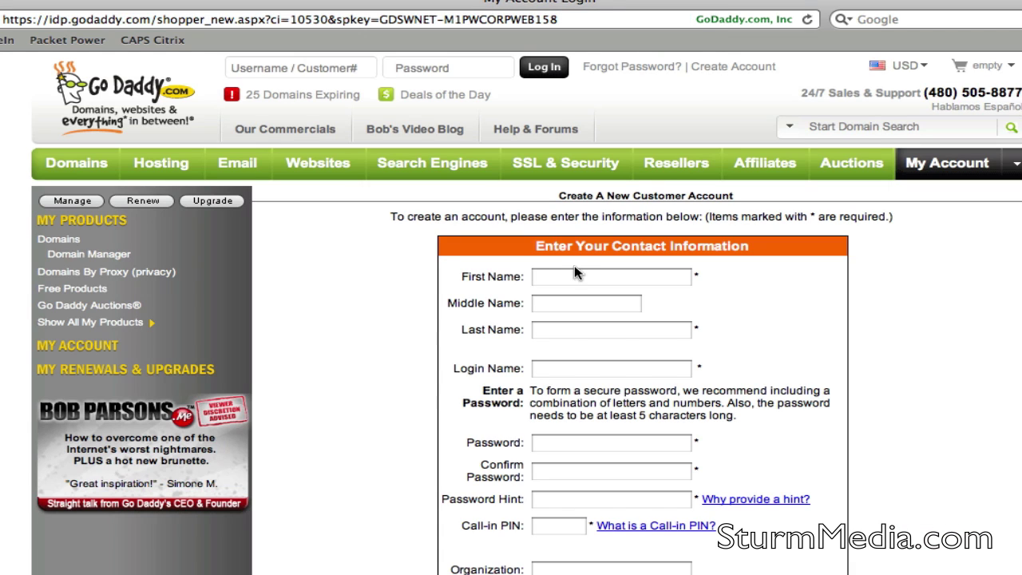
click(568, 278)
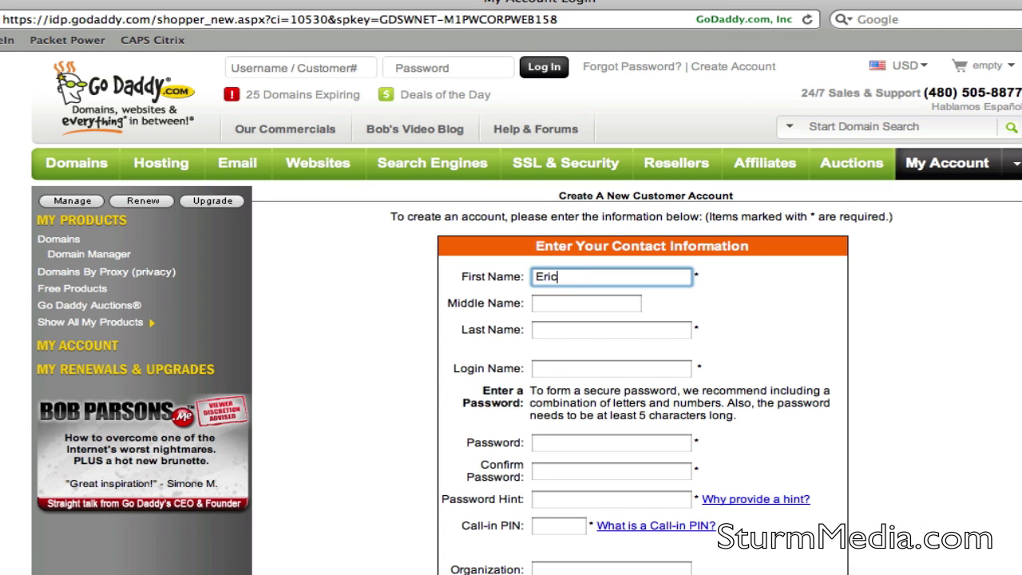
click(550, 332)
text(Sturm)
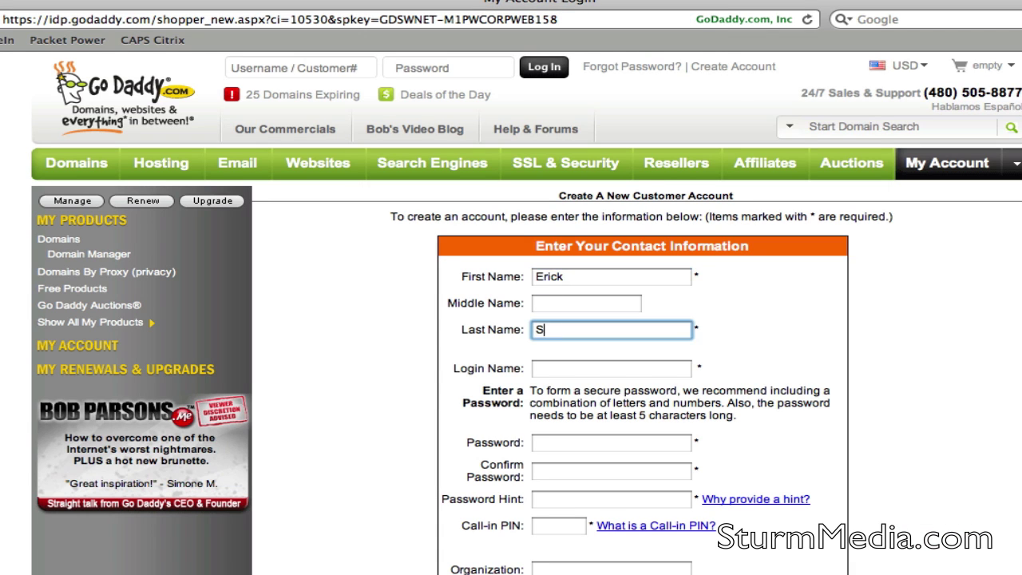
click(553, 372)
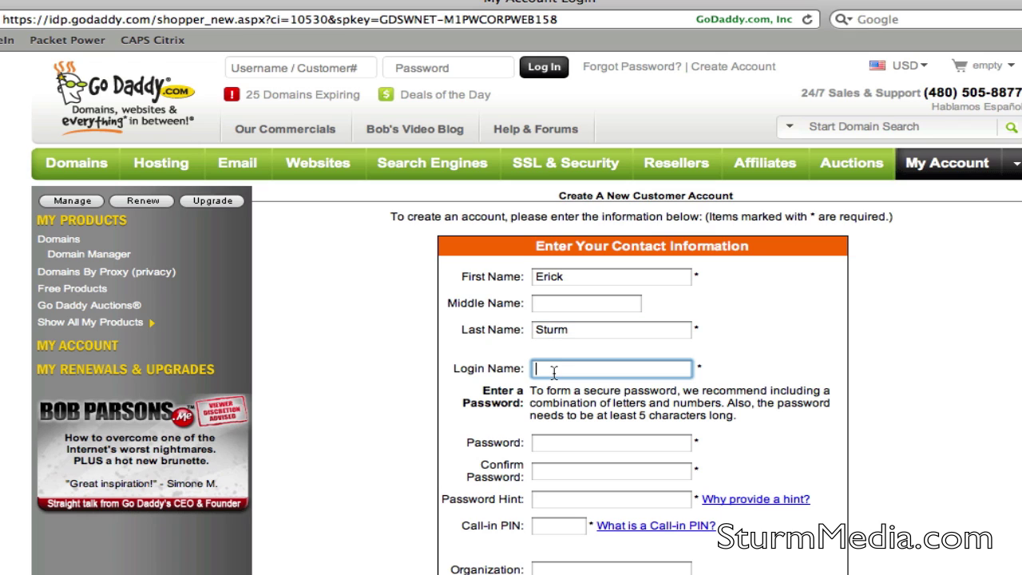
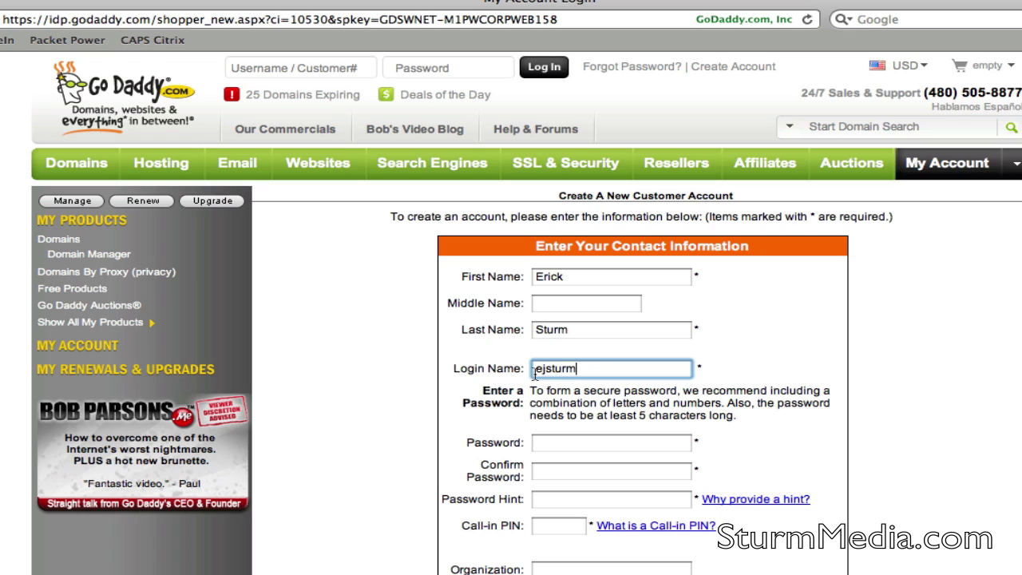
Enter and confirm the account password, then add the password hint and call-in PIN
click(549, 446)
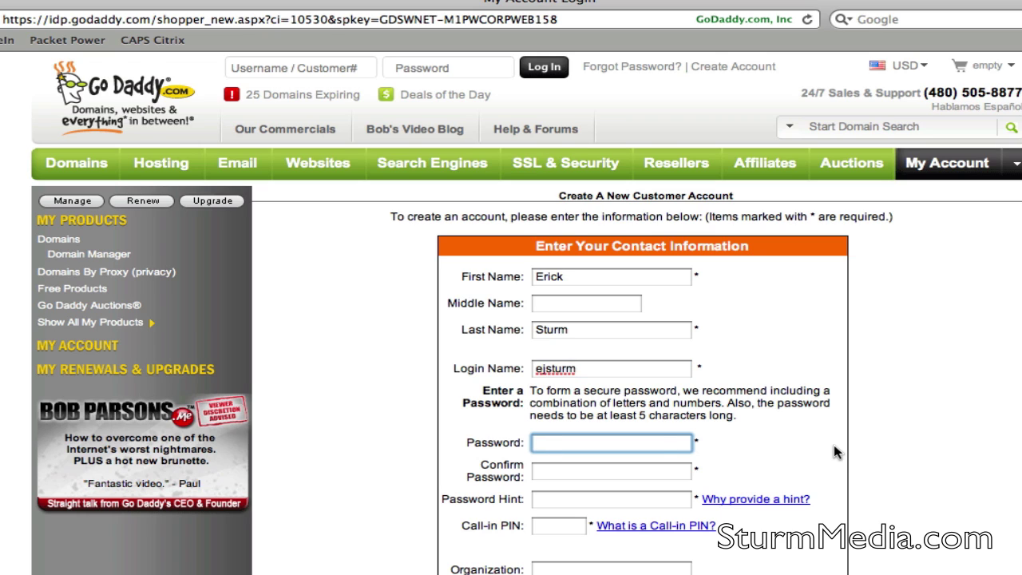
text(••••••••••)
click(585, 469)
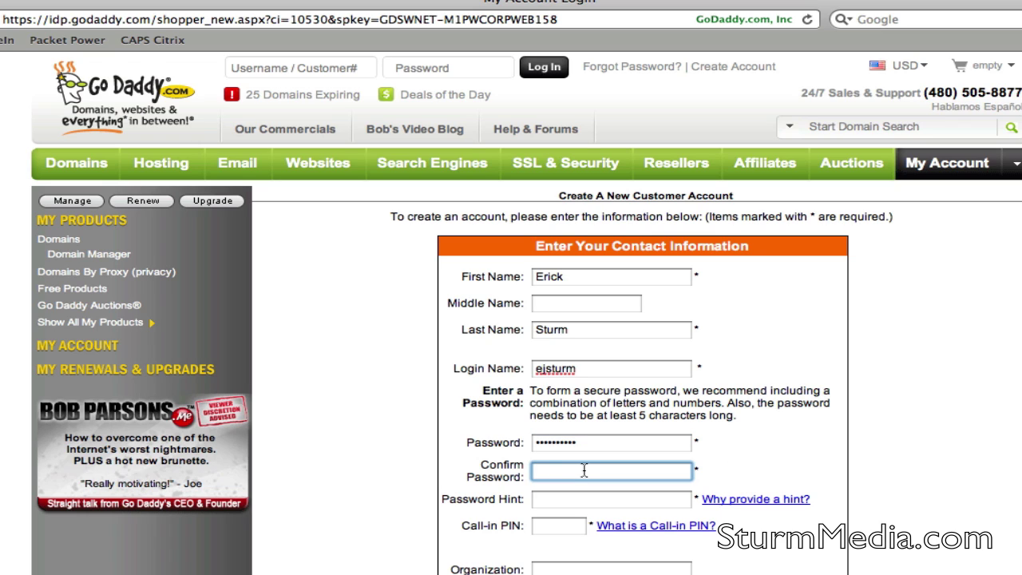
key(Tab)
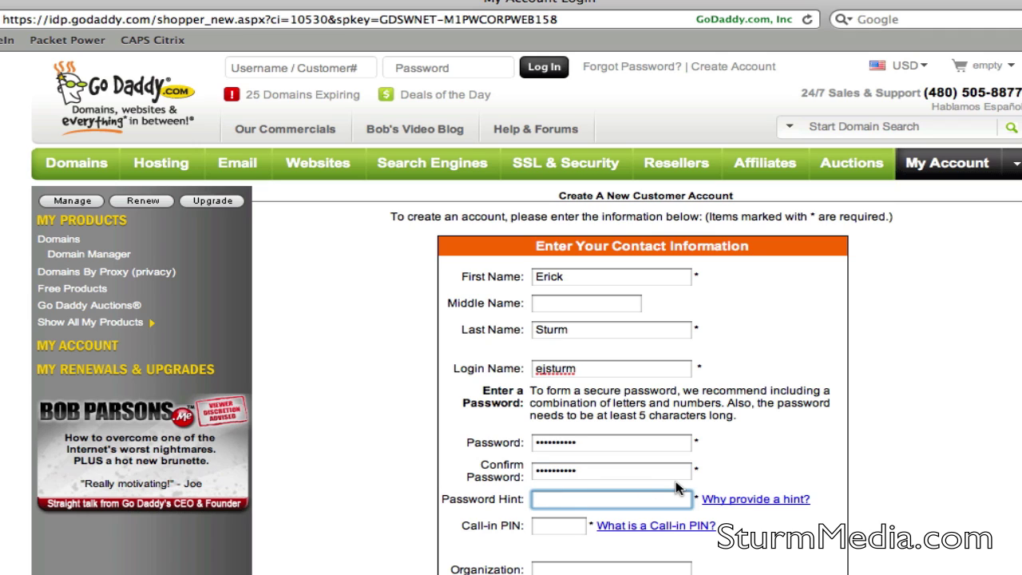
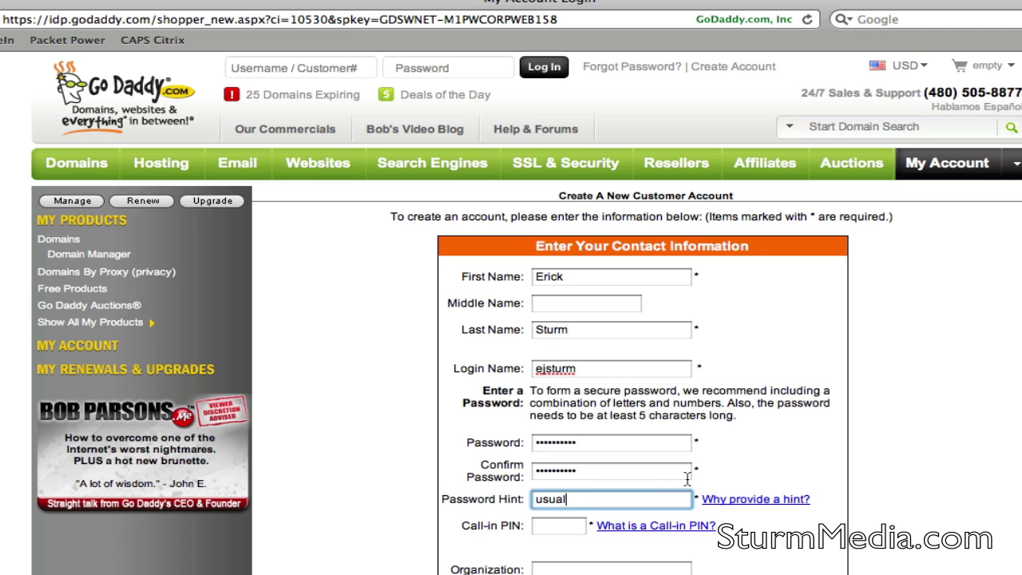
key(Tab)
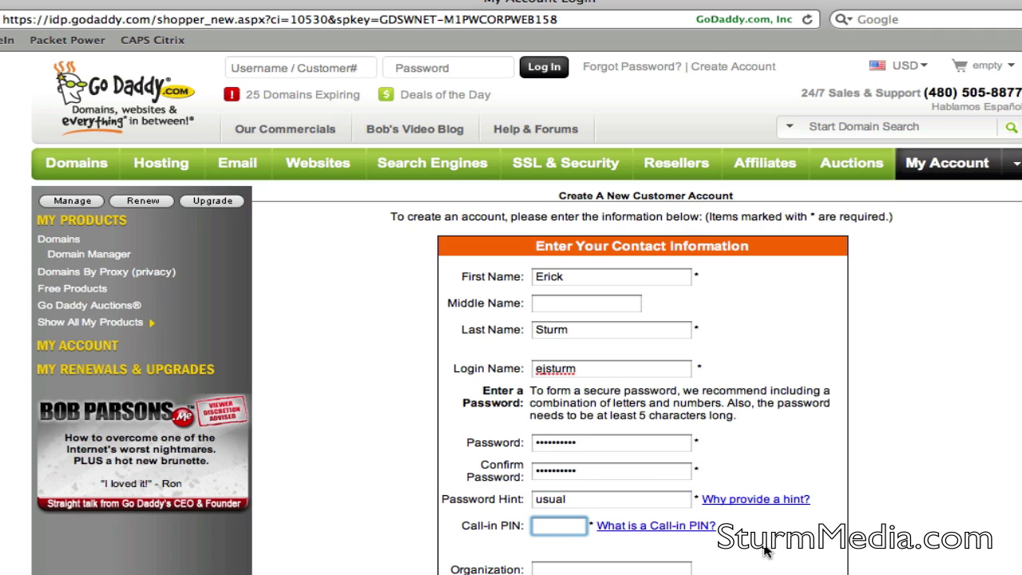
scroll(811, 553, down, 3)
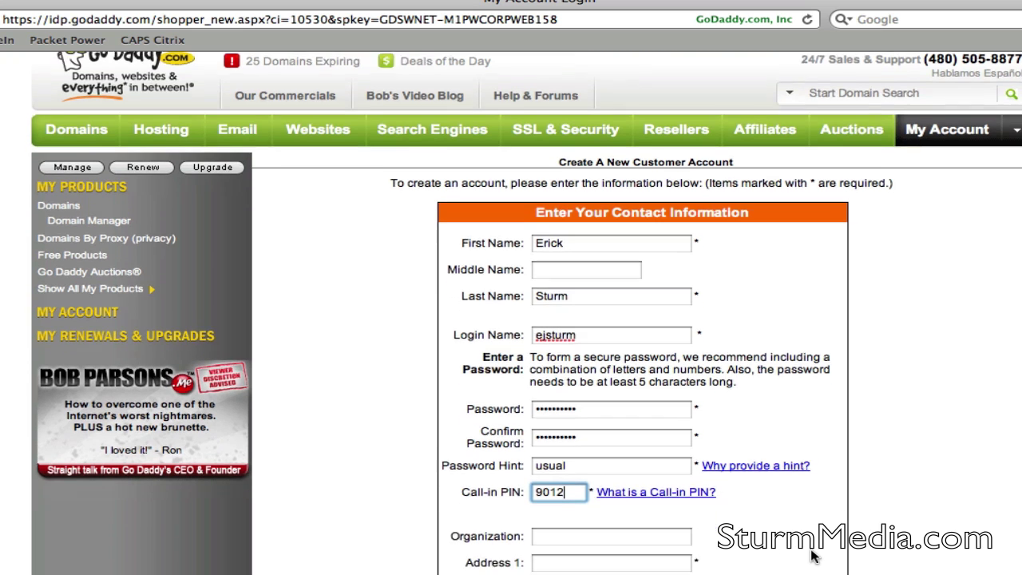
Enter the street address from the autofill suggestion, the city, and the state
click(565, 495)
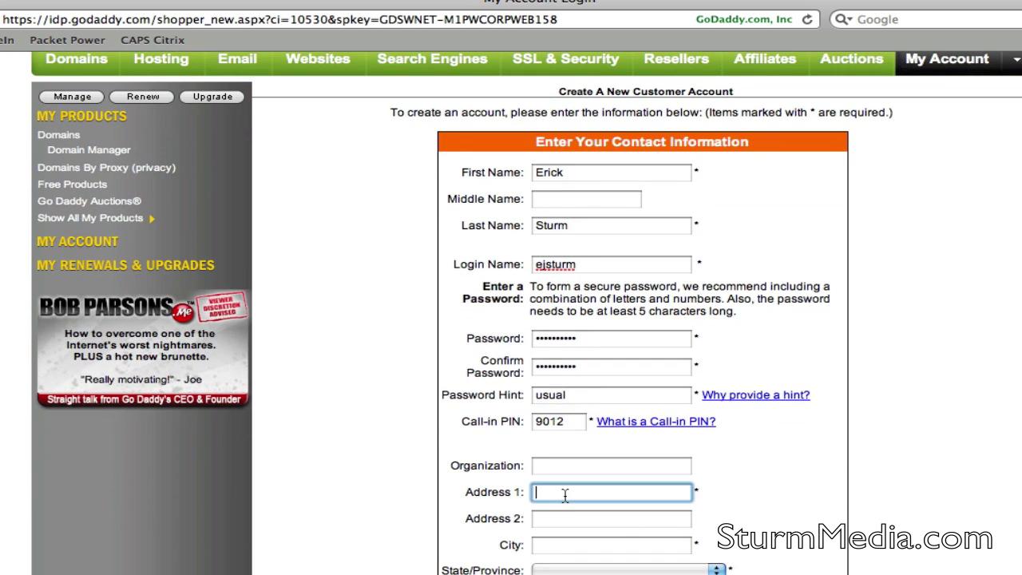
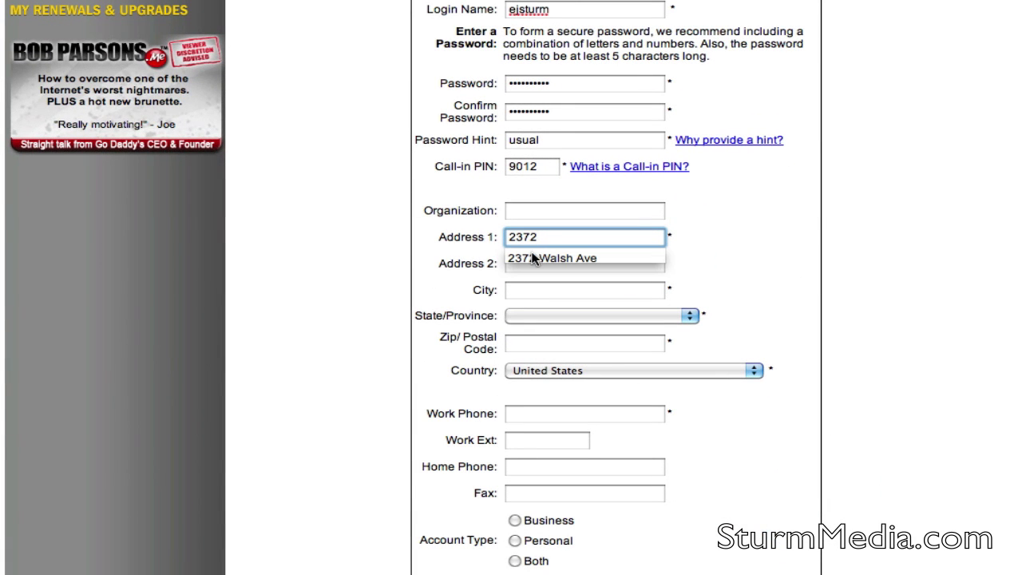
key(Down)
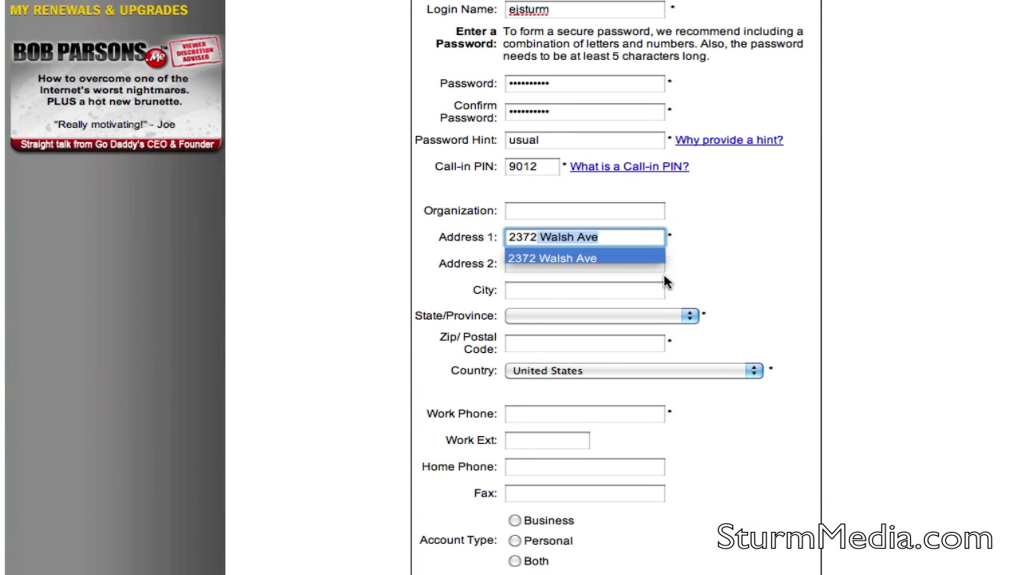
key(Return)
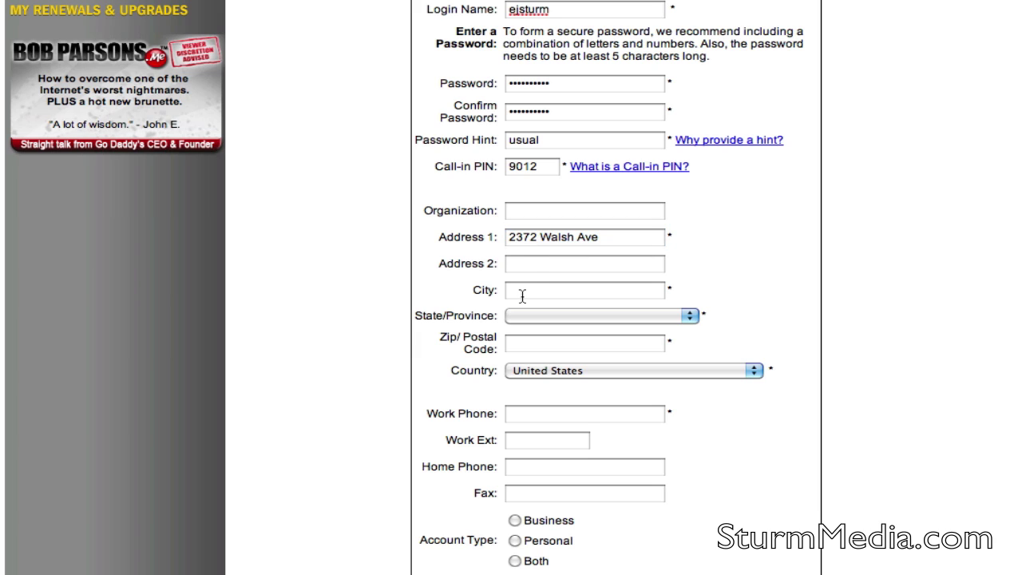
click(521, 295)
text(Santa )
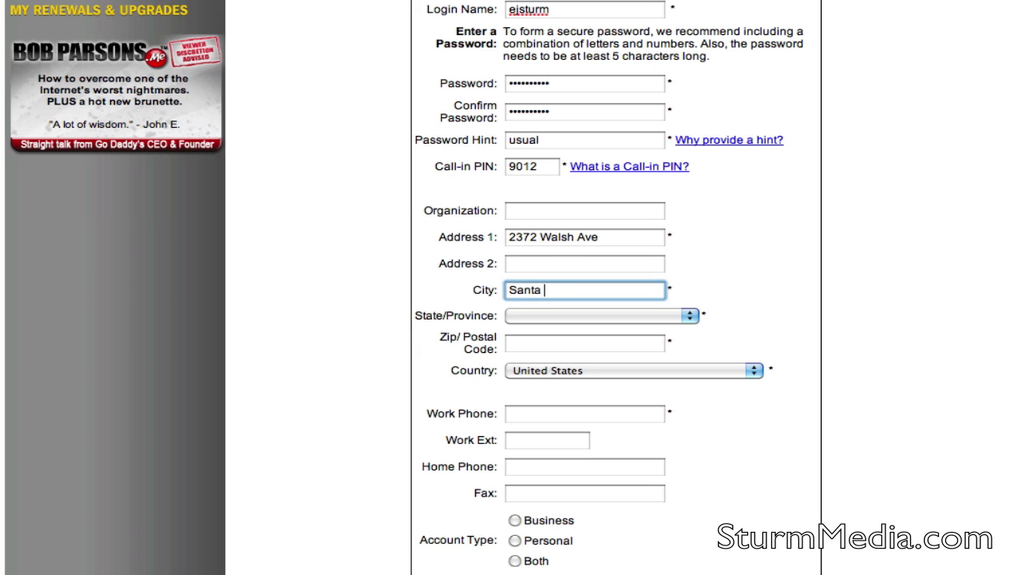
text(Clara)
click(518, 318)
key(c)
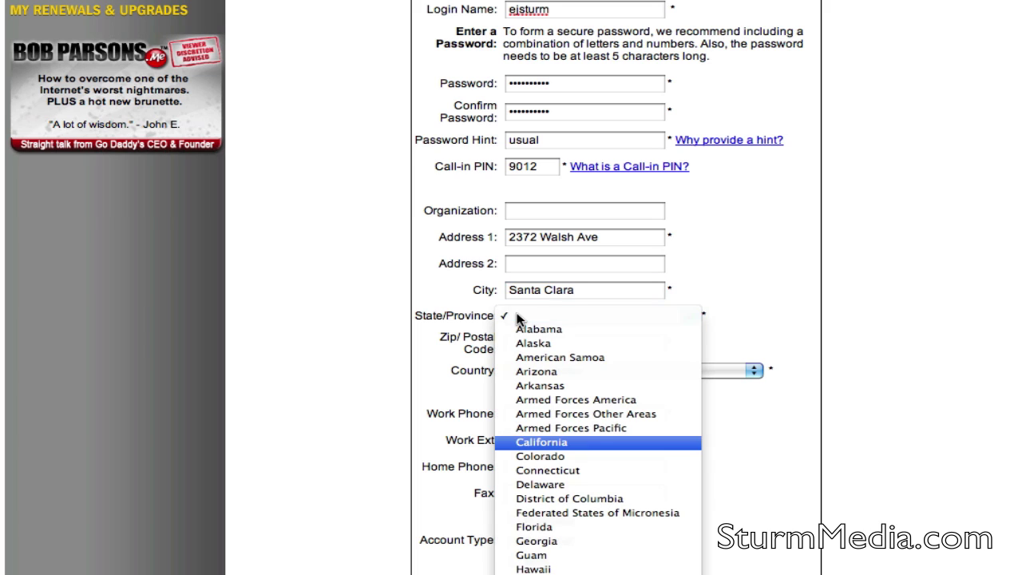
key(Return)
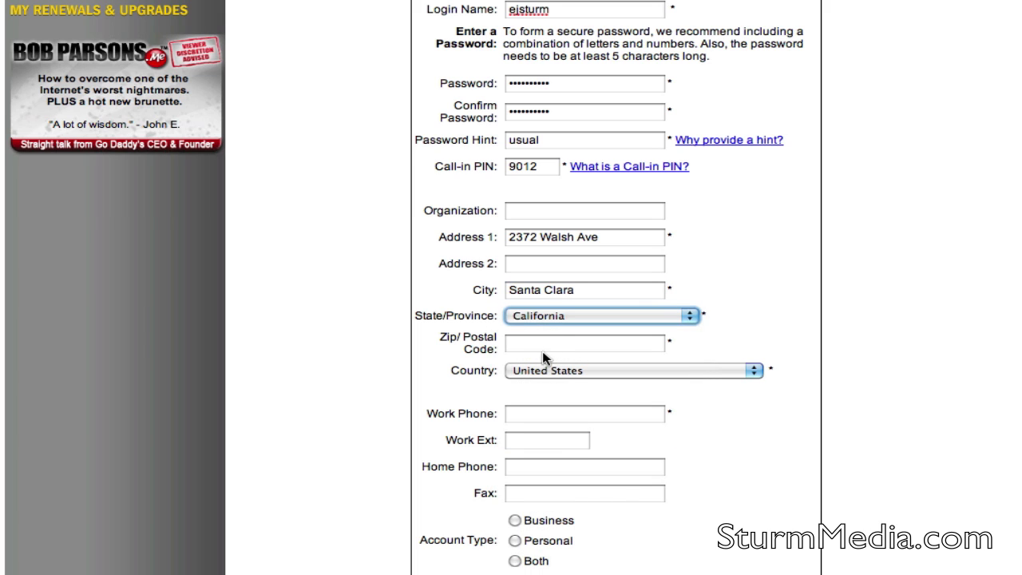
Fill in the ZIP code and the work phone number
click(540, 354)
text(95051)
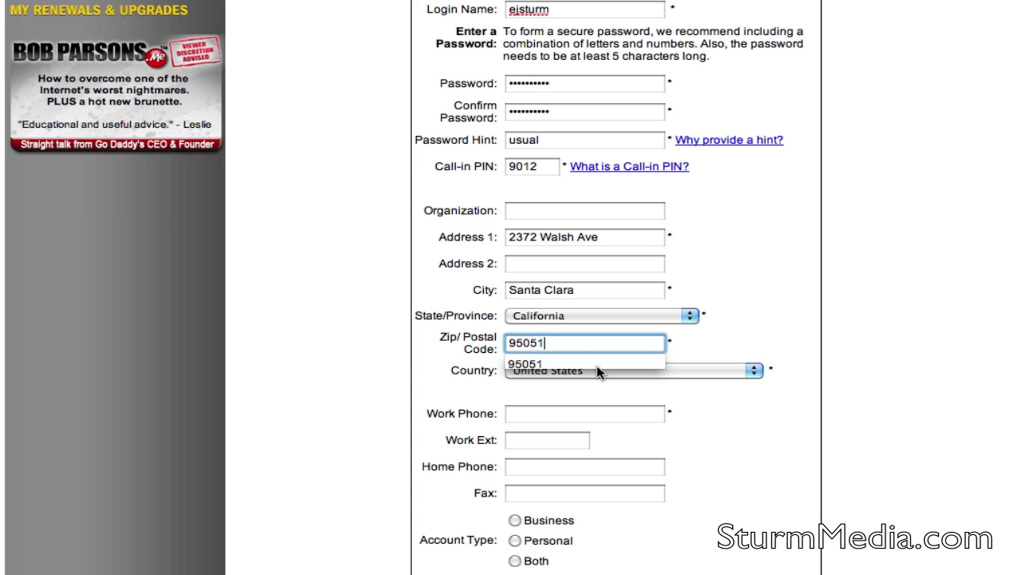
key(Down)
key(Return)
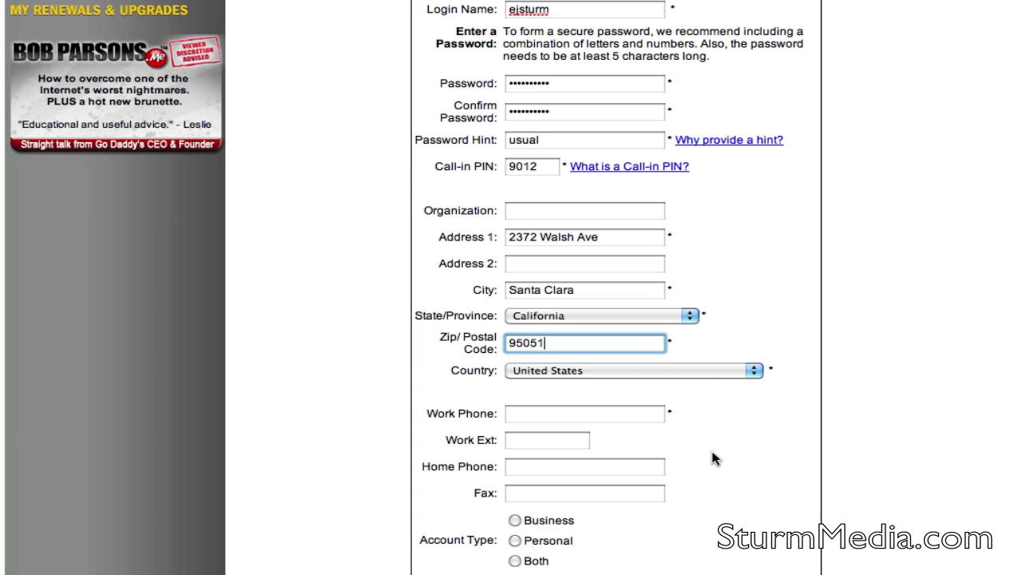
scroll(668, 435, down, 3)
scroll(668, 436, down, 2)
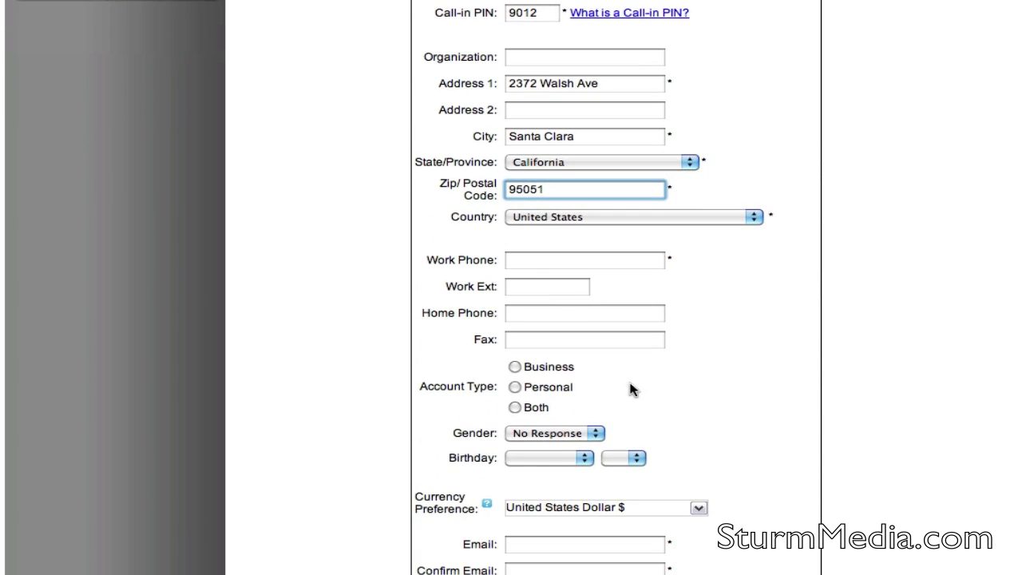
click(518, 264)
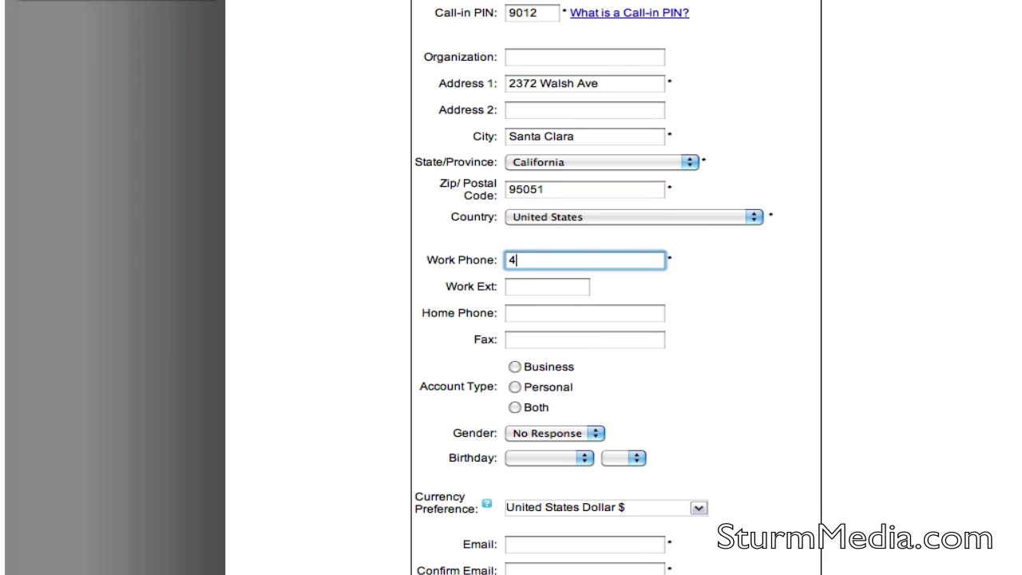
scroll(600, 310, down, 3)
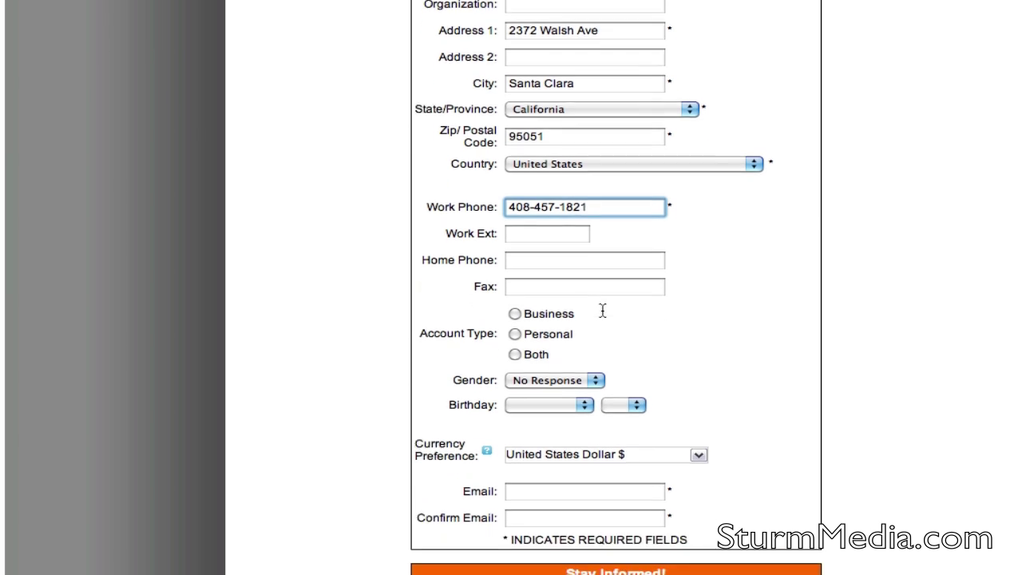
Set Account Type to Both and enter the e-mail address in Email and Confirm Email
click(515, 294)
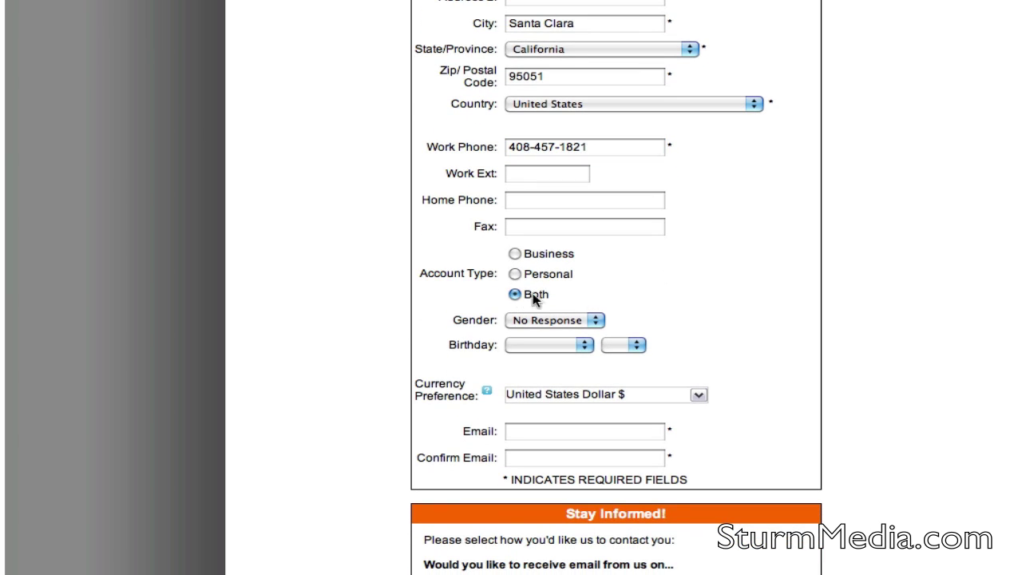
scroll(644, 297, down, 3)
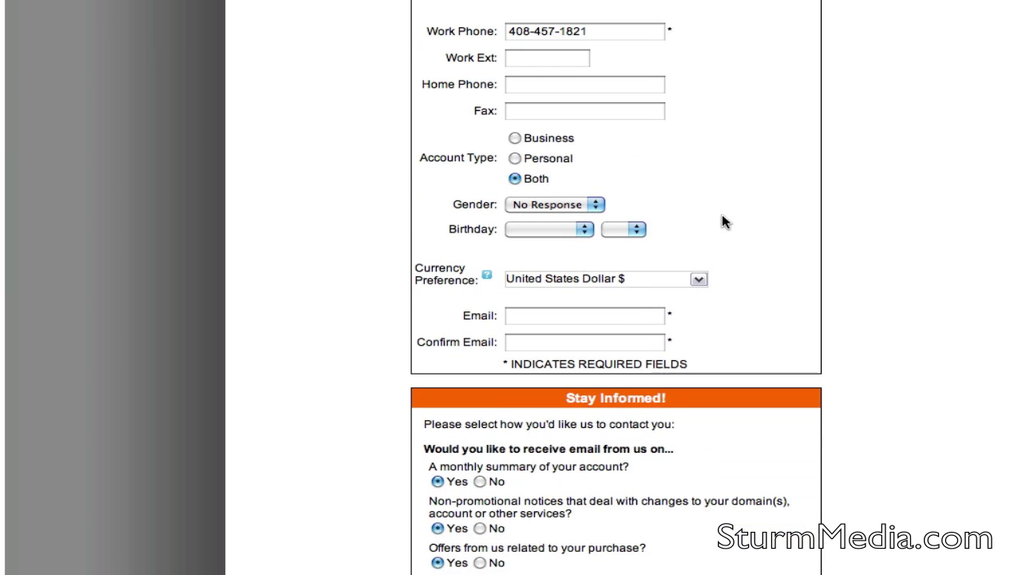
scroll(722, 221, down, 3)
click(572, 209)
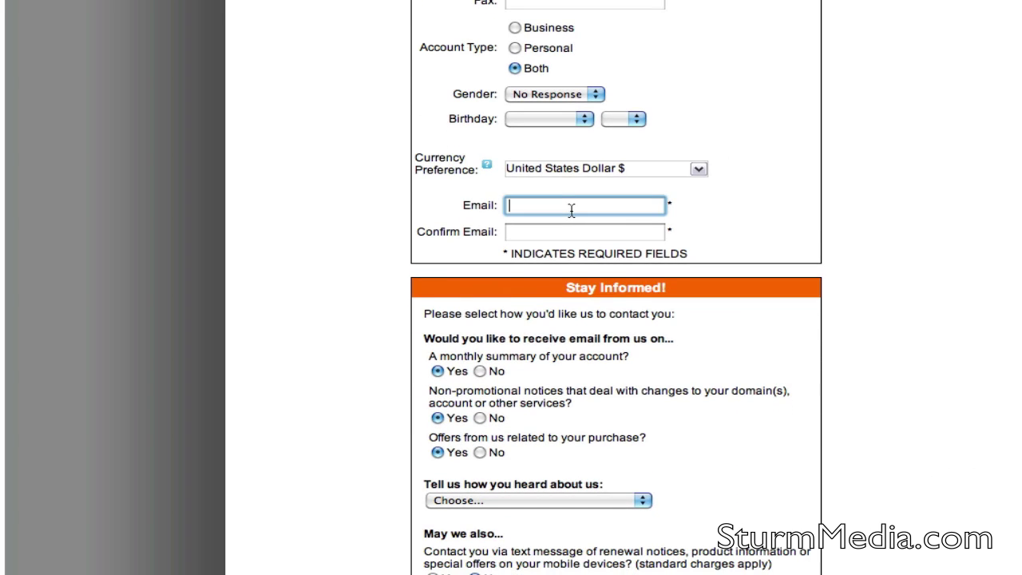
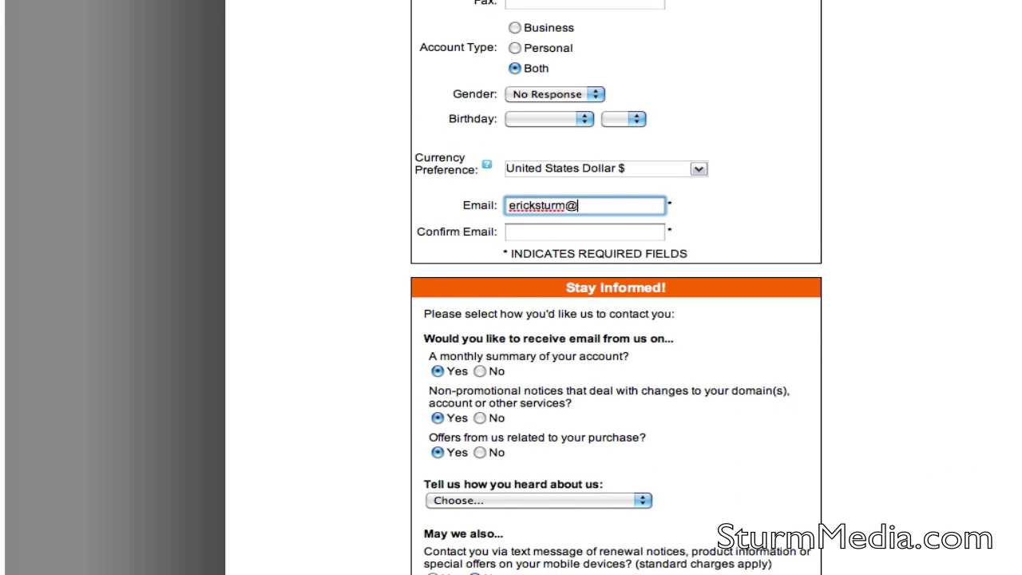
click(529, 233)
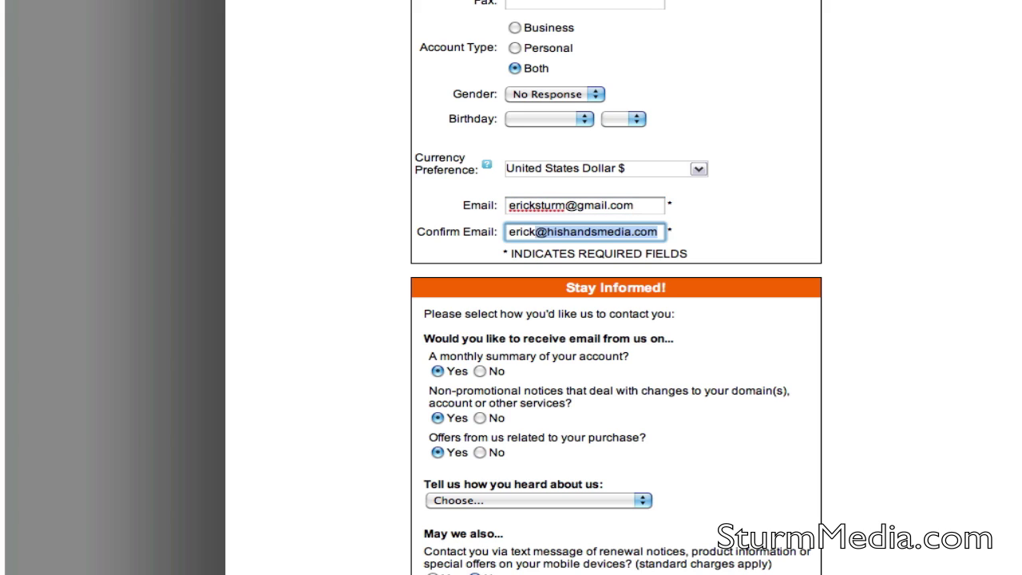
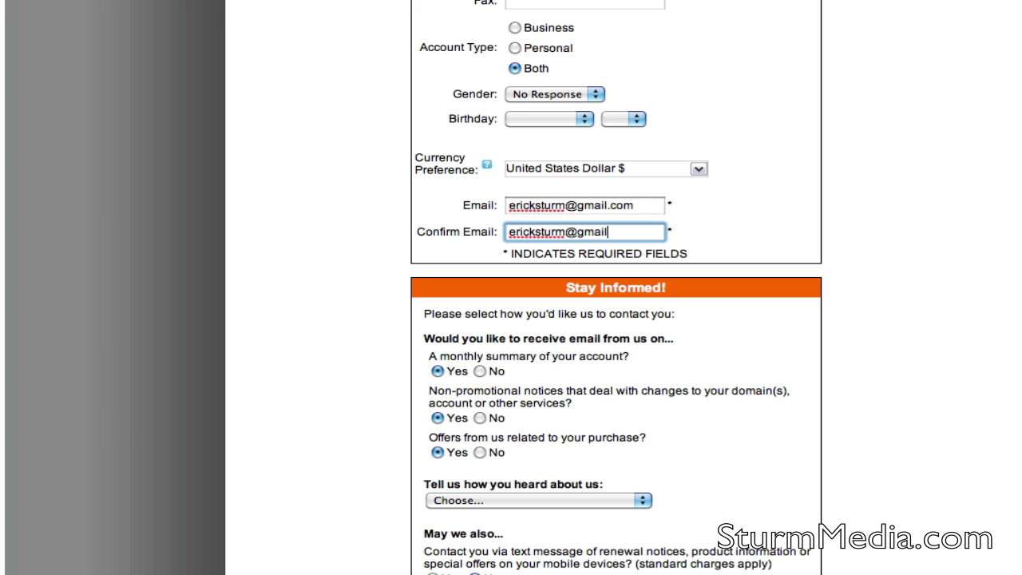
scroll(765, 238, down, 10)
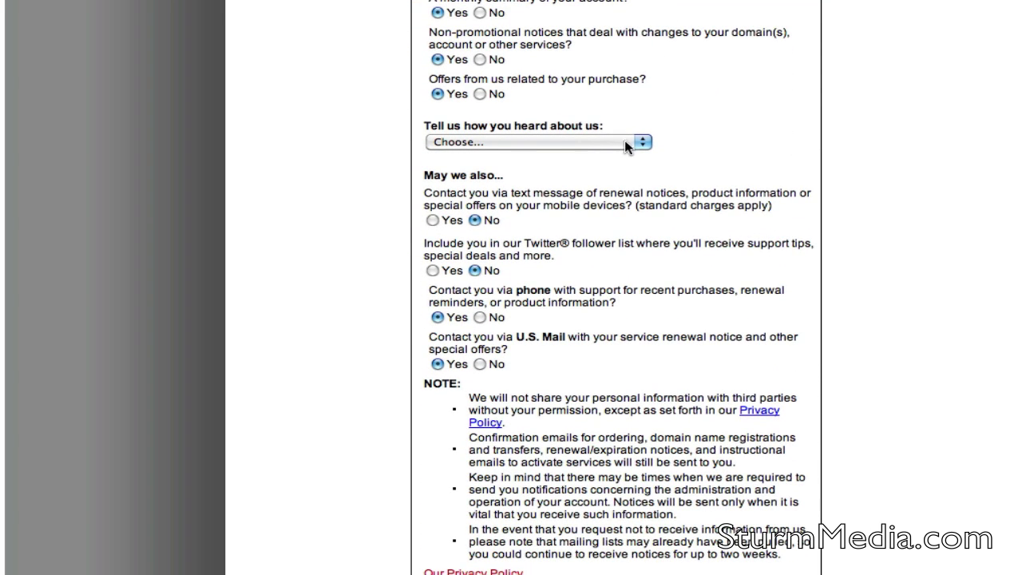
scroll(774, 188, down, 3)
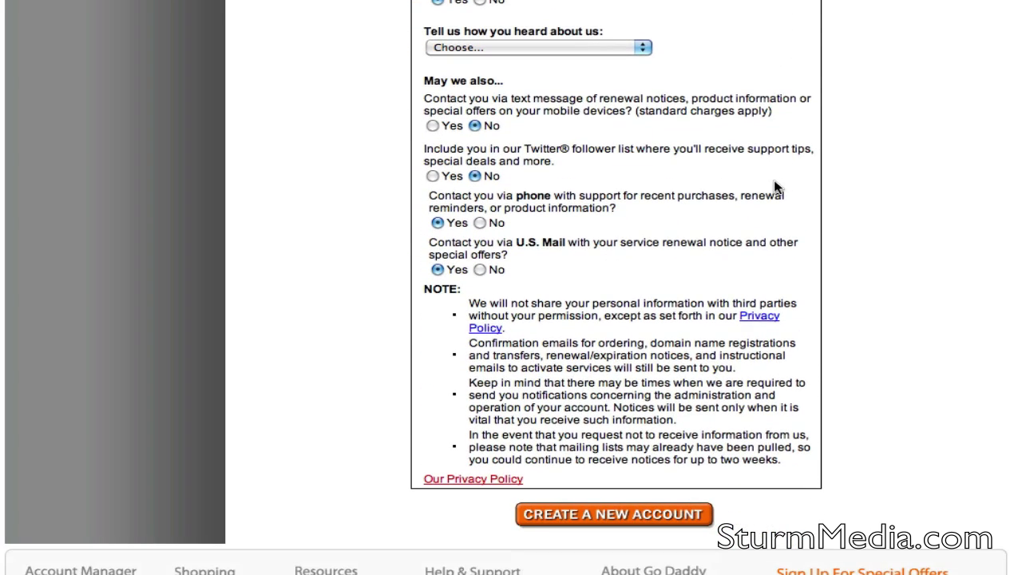
Submit the account form, then read GoDaddy's 'Important account information' email in Apple Mail
click(584, 527)
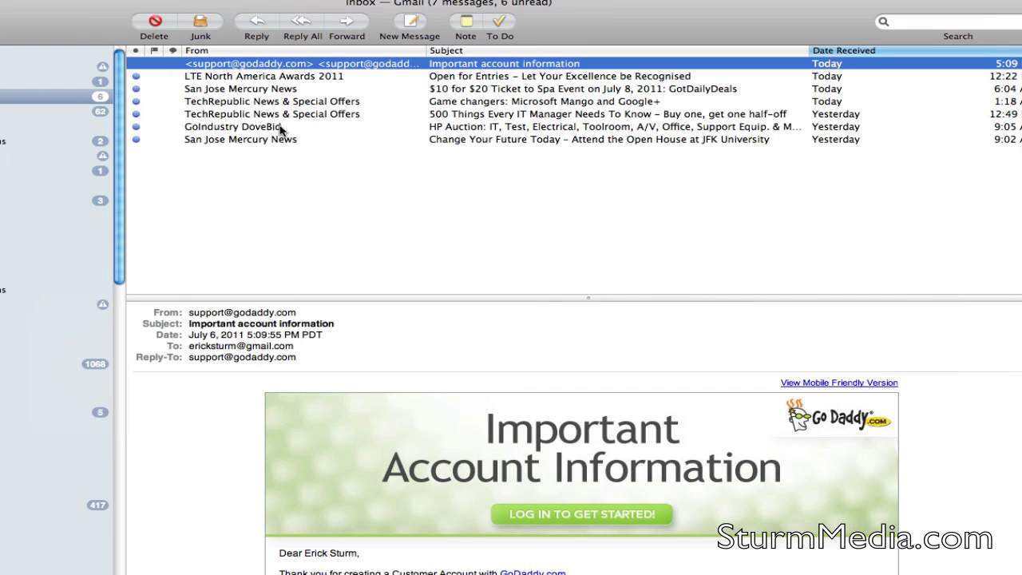
double_click(239, 63)
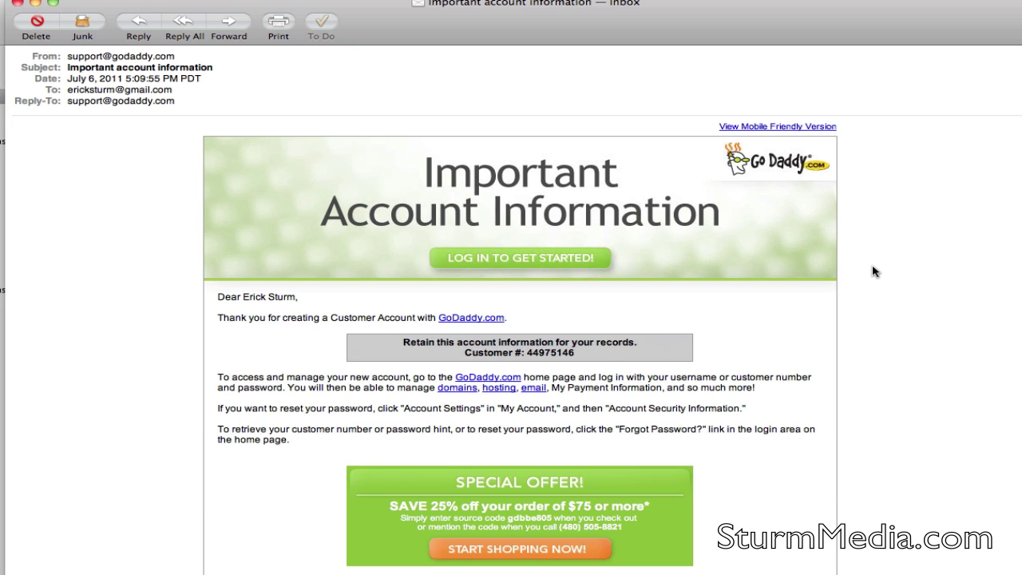
scroll(874, 271, down, 2)
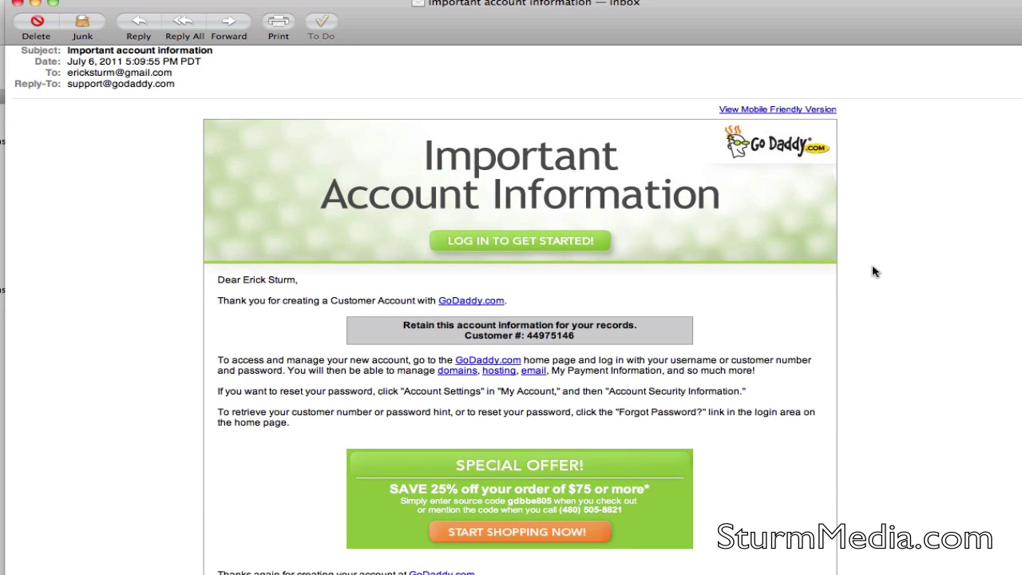
scroll(875, 271, down, 5)
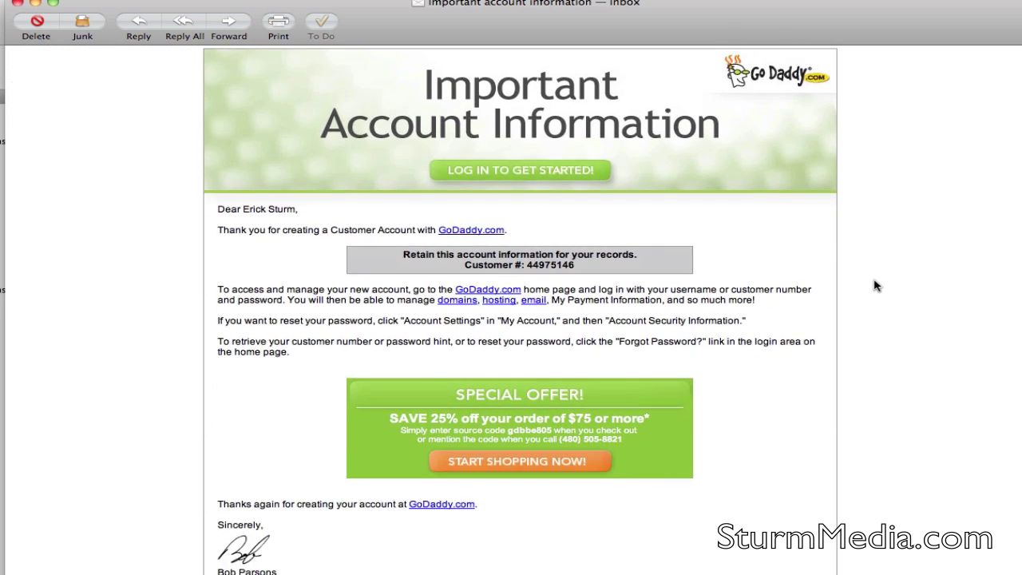
scroll(875, 286, down, 5)
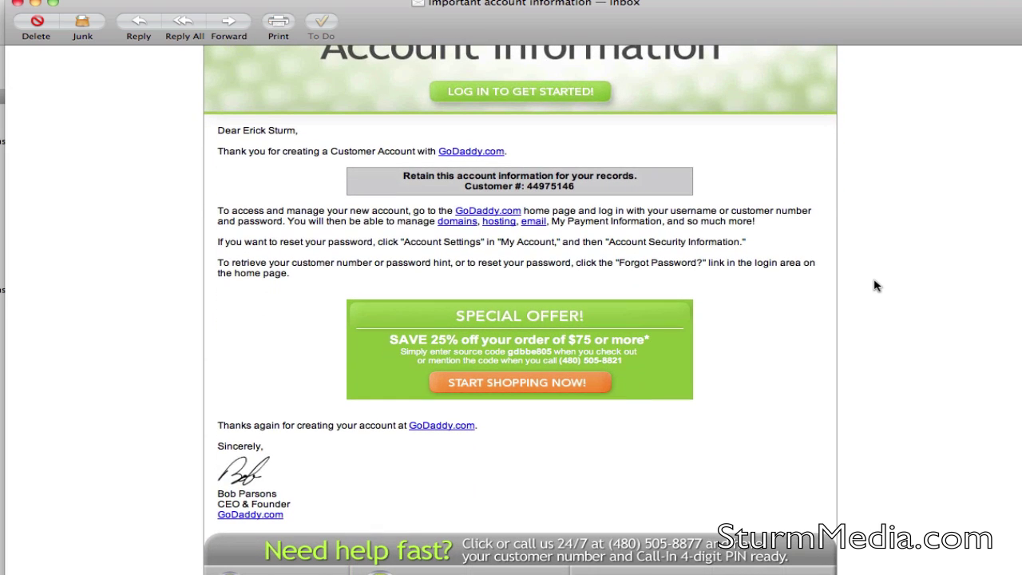
scroll(876, 286, down, 3)
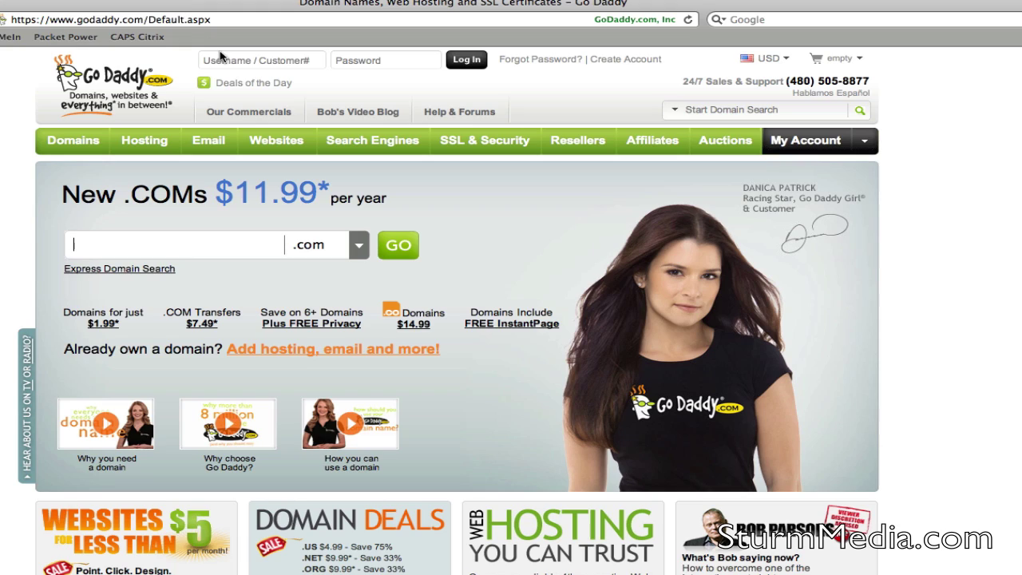
Log in to GoDaddy with the new account's username and password
click(224, 60)
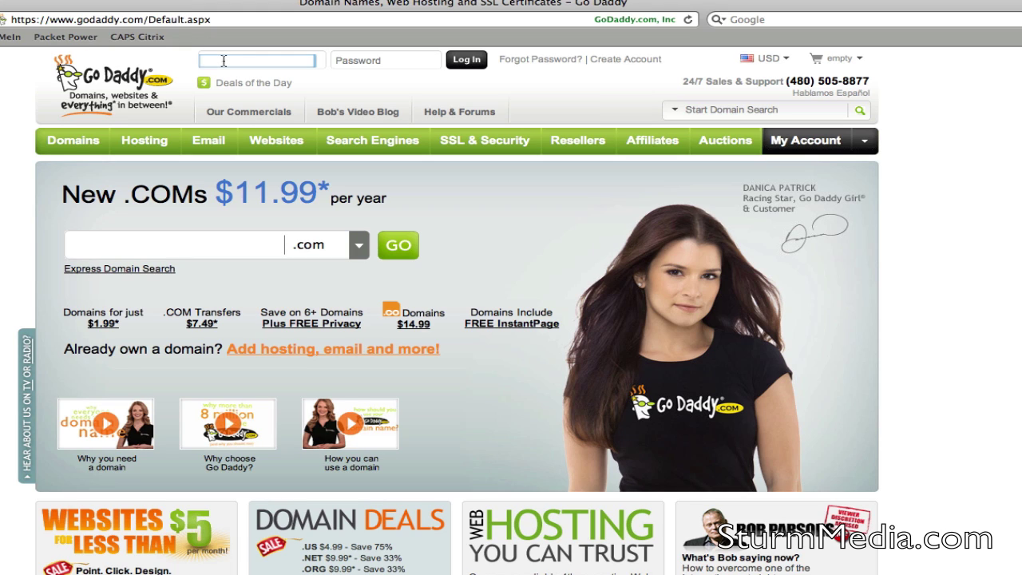
click(356, 57)
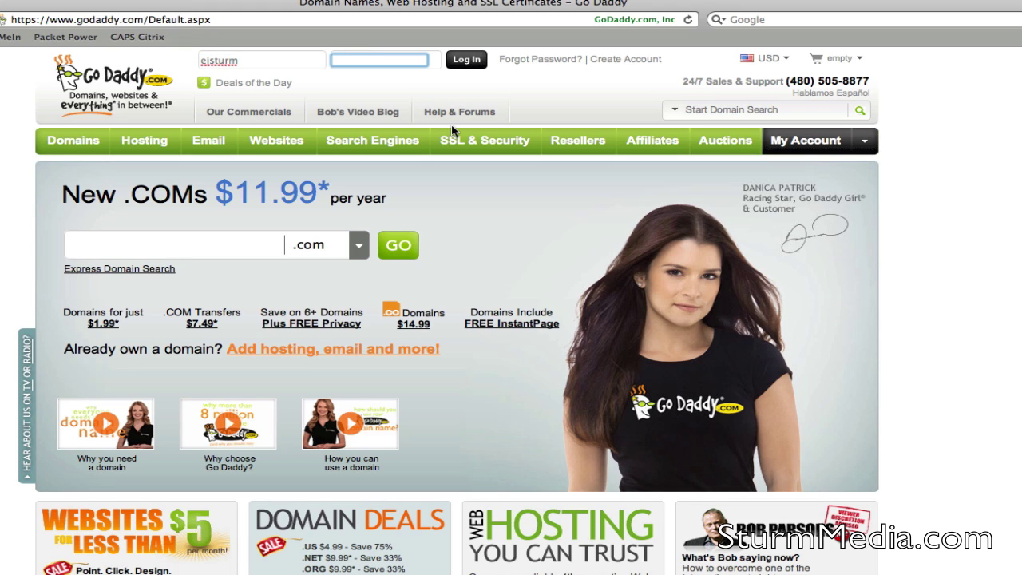
text(•••••••••••)
click(466, 60)
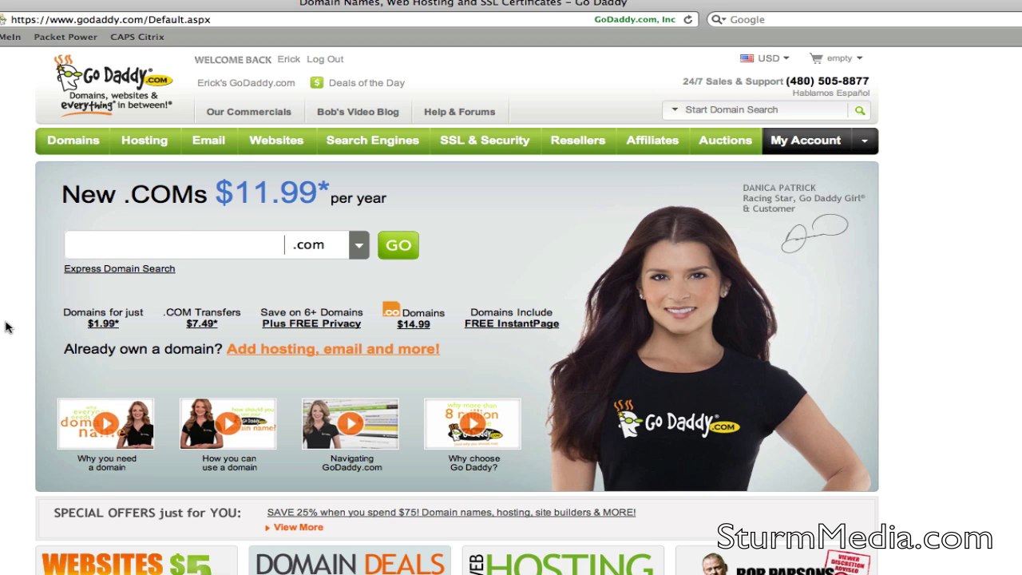
Search New .COMs for simpleiphonemarketingtips.com to check its availability
text(simpleiphone)
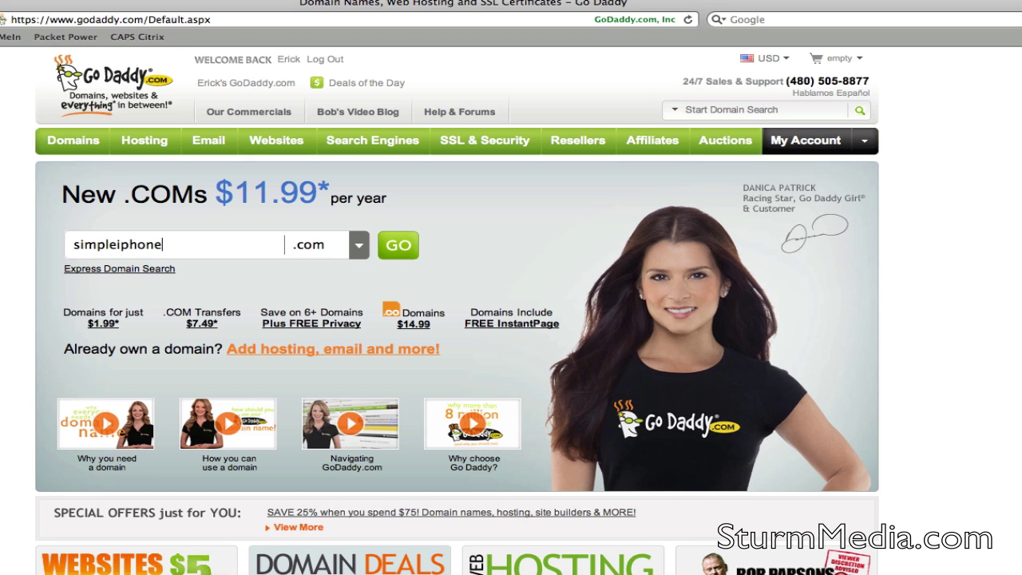
text(marketingt)
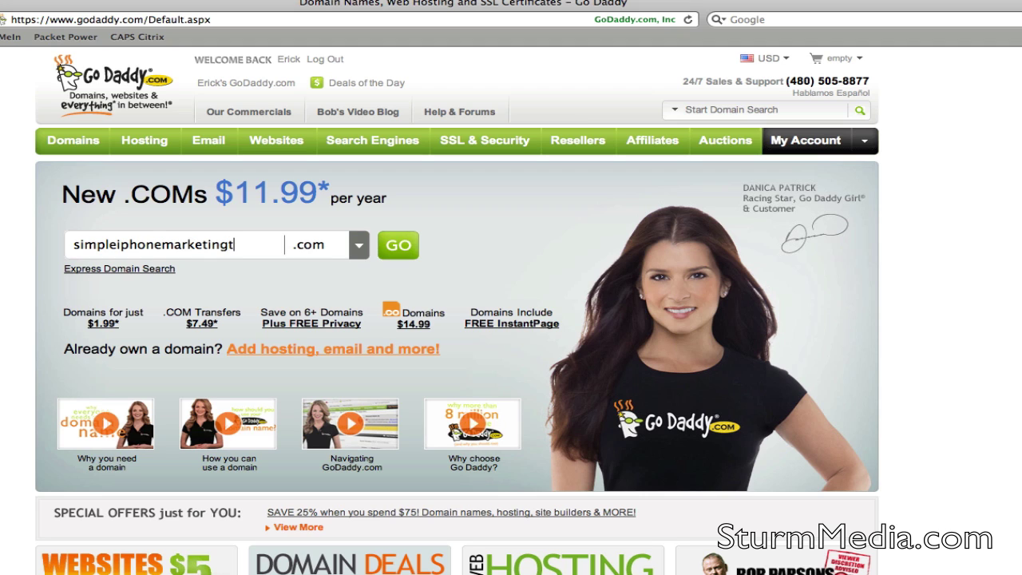
text(ips)
click(400, 246)
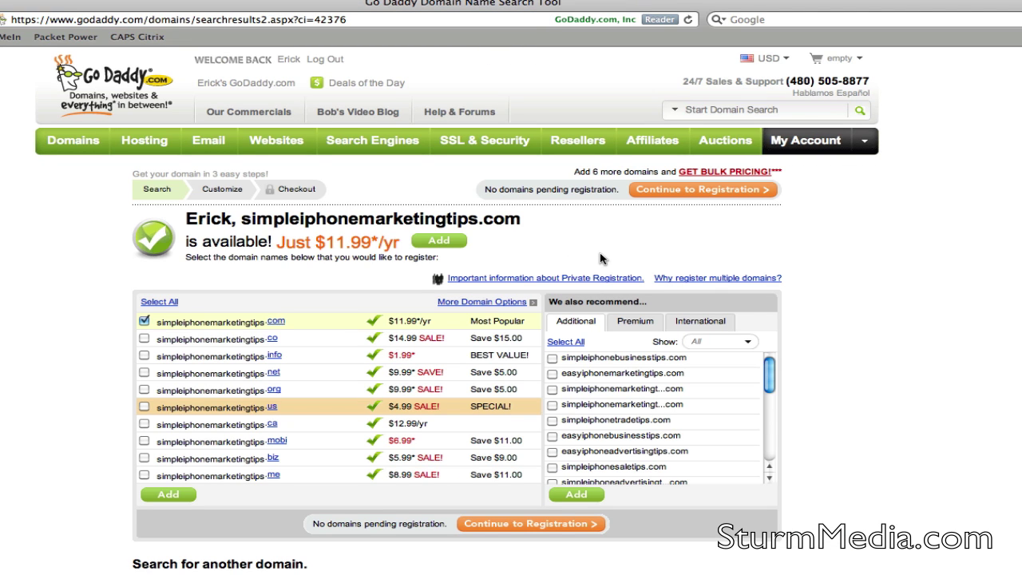
Add simpleiphonemarketingtips.com, continue to registration, and decline the extra-domains offer
click(439, 242)
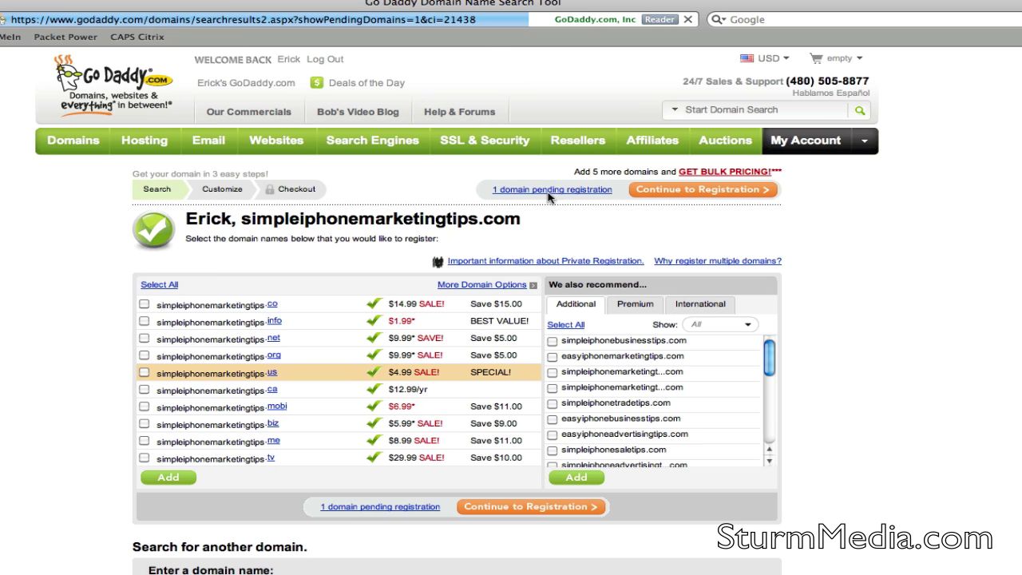
click(552, 192)
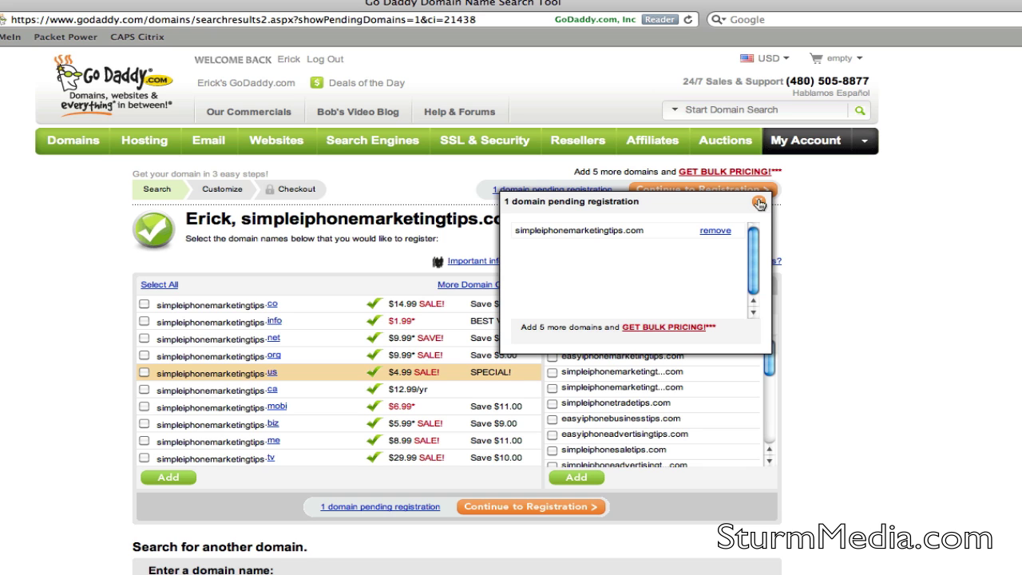
click(759, 203)
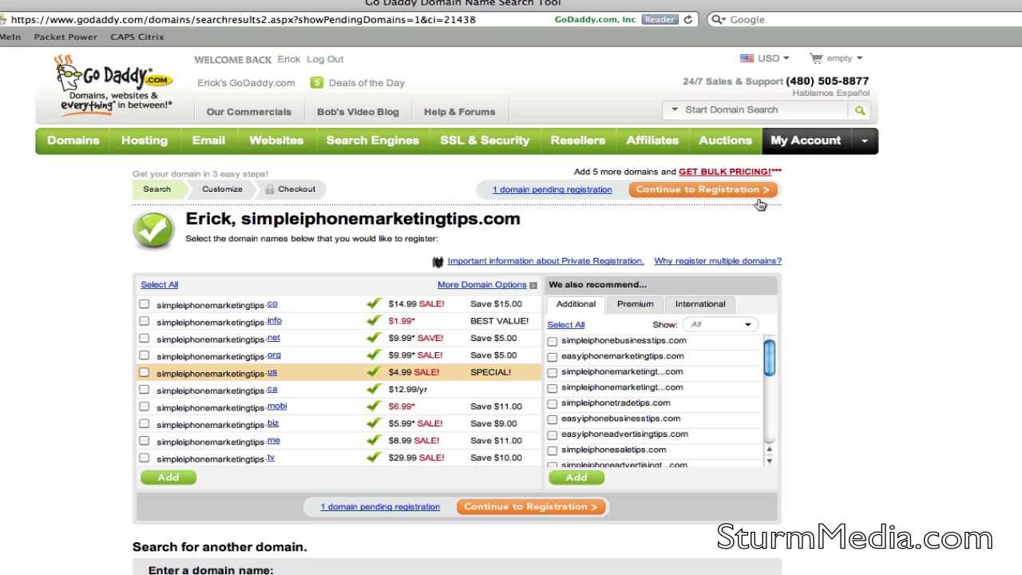
click(685, 189)
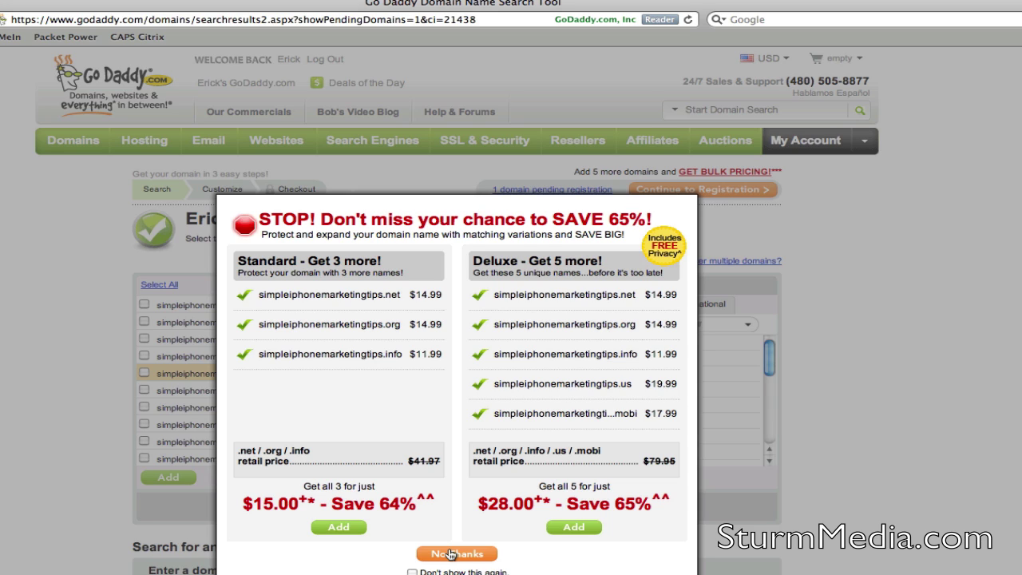
click(449, 554)
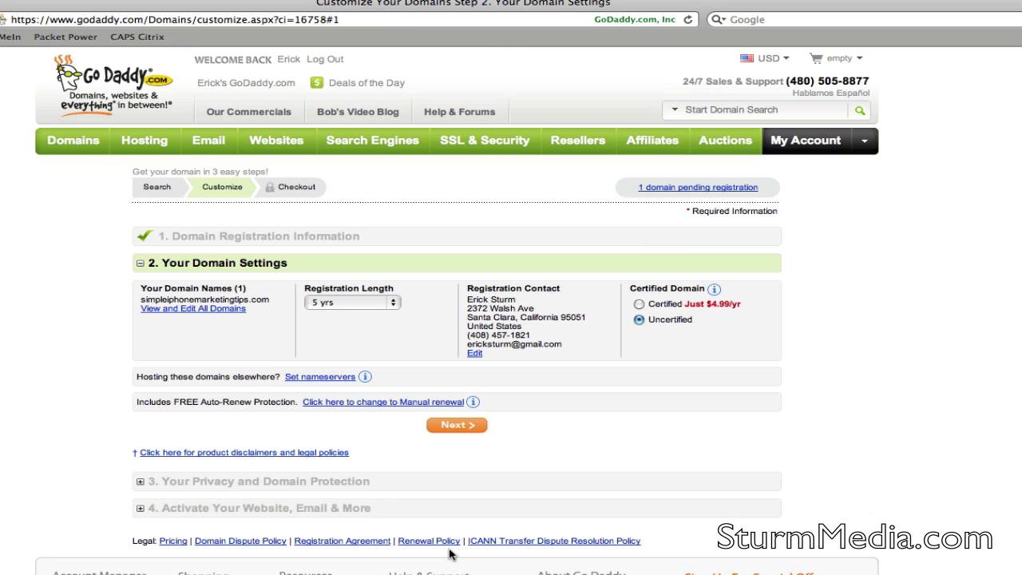
Set the registration length to 2 yrs and skip the email and hosting add-ons
click(392, 303)
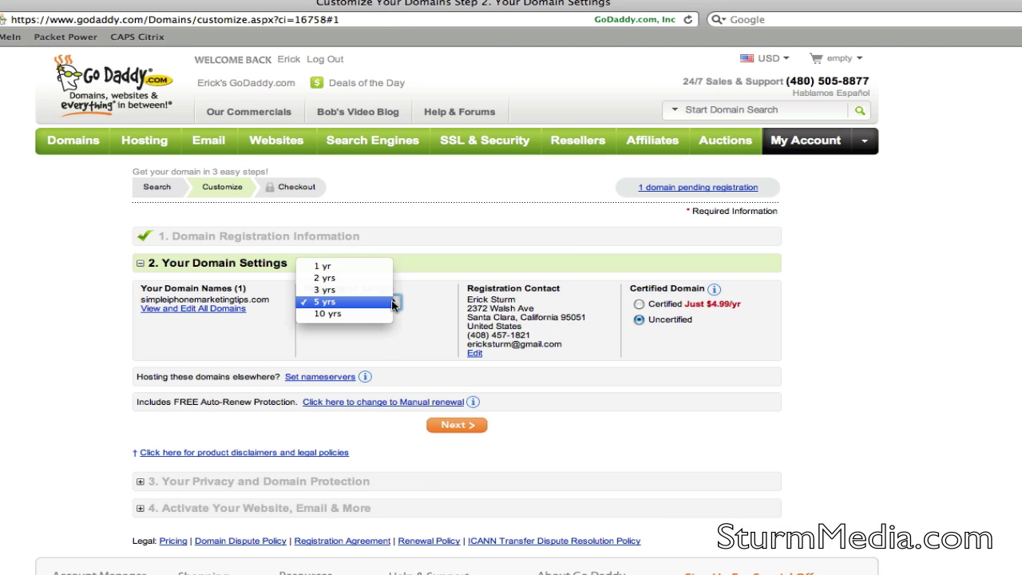
click(338, 278)
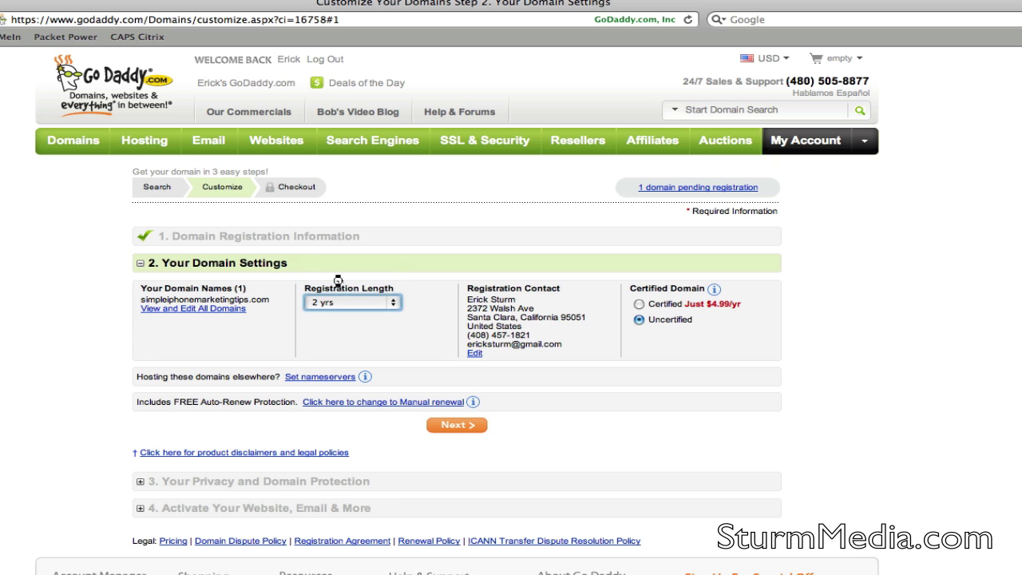
click(448, 424)
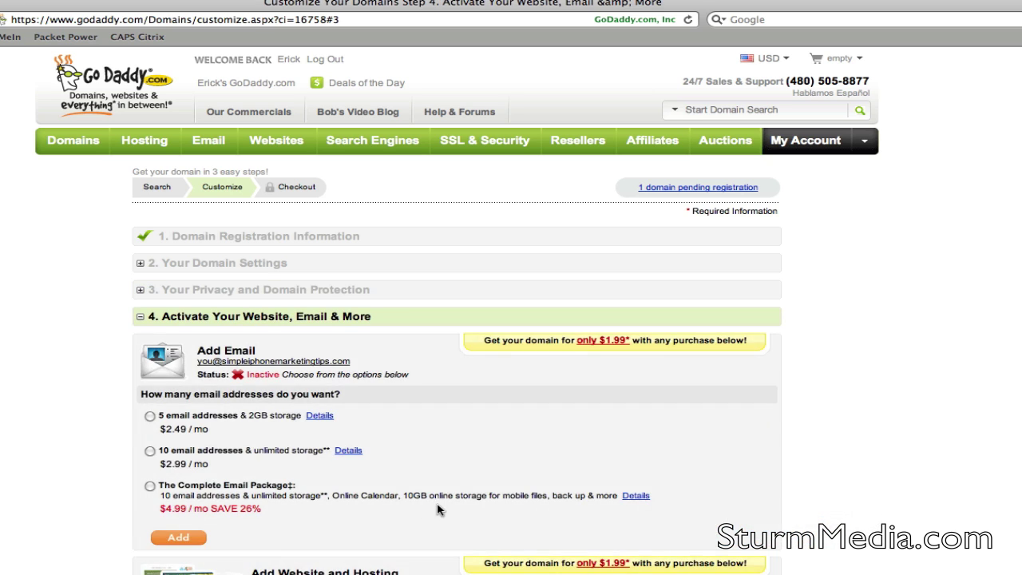
scroll(807, 451, down, 2)
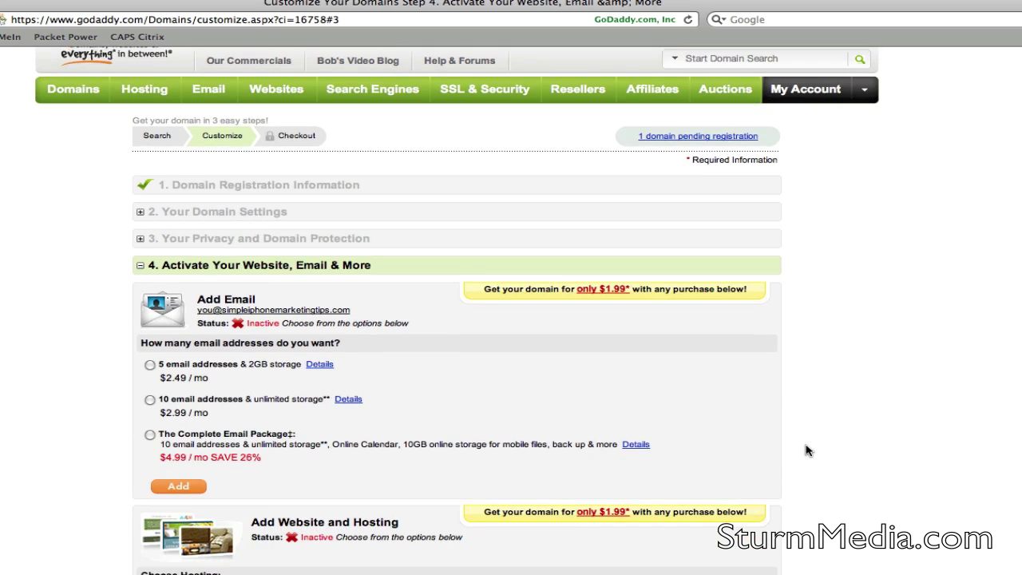
scroll(807, 451, down, 10)
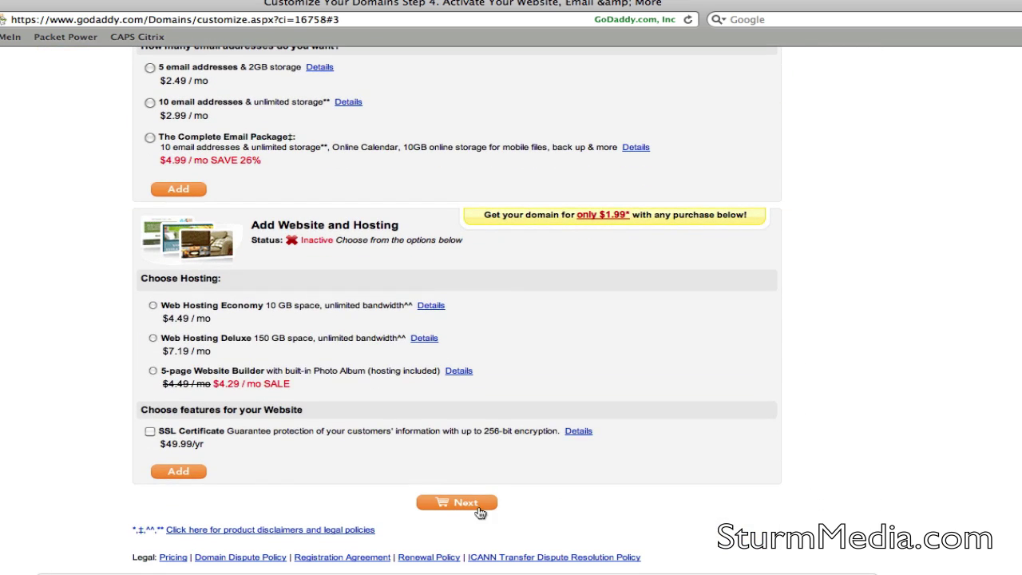
click(480, 512)
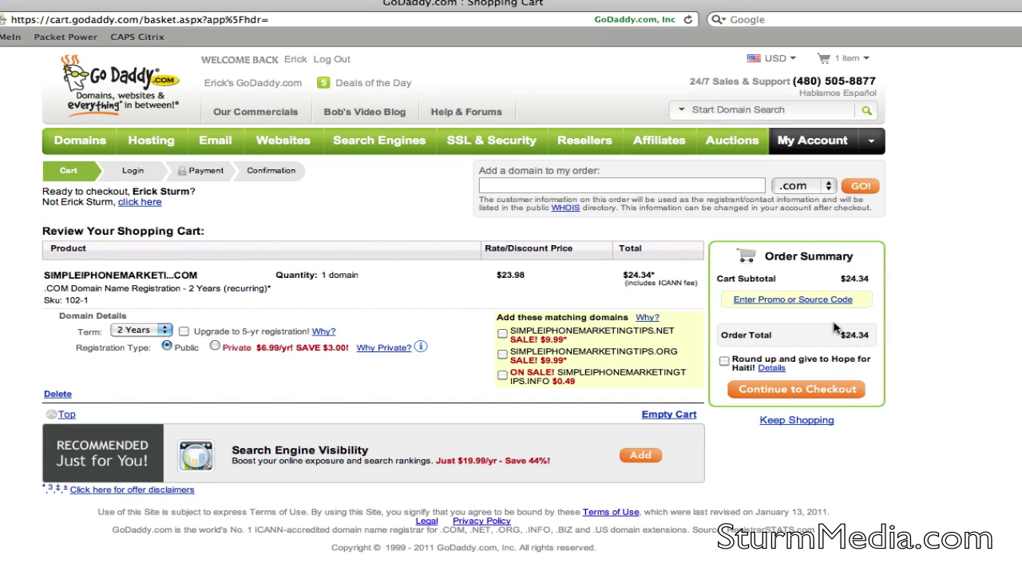
Proceed to checkout from the $24.34 cart and select PayPal as the payment method
click(788, 301)
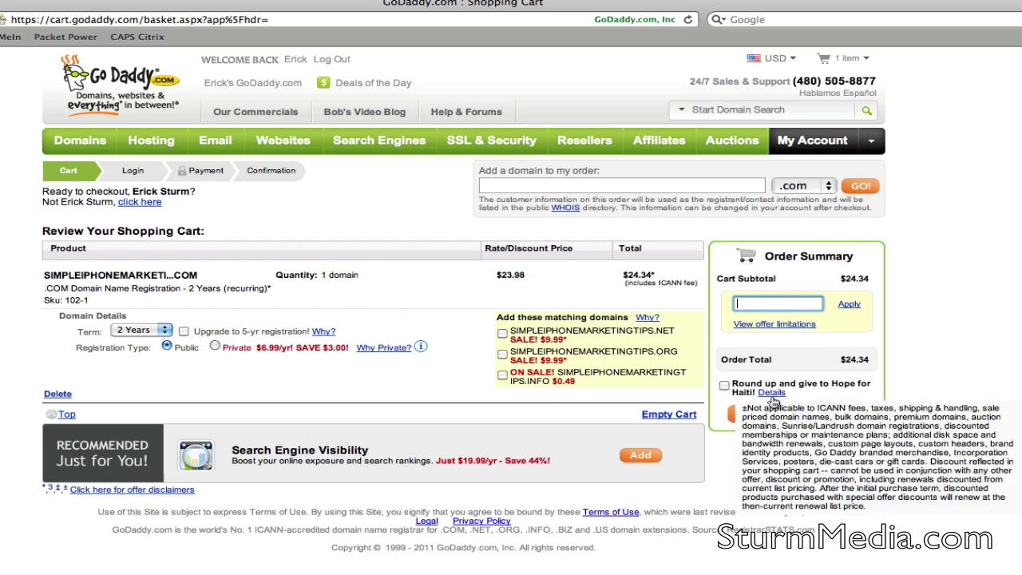
click(779, 414)
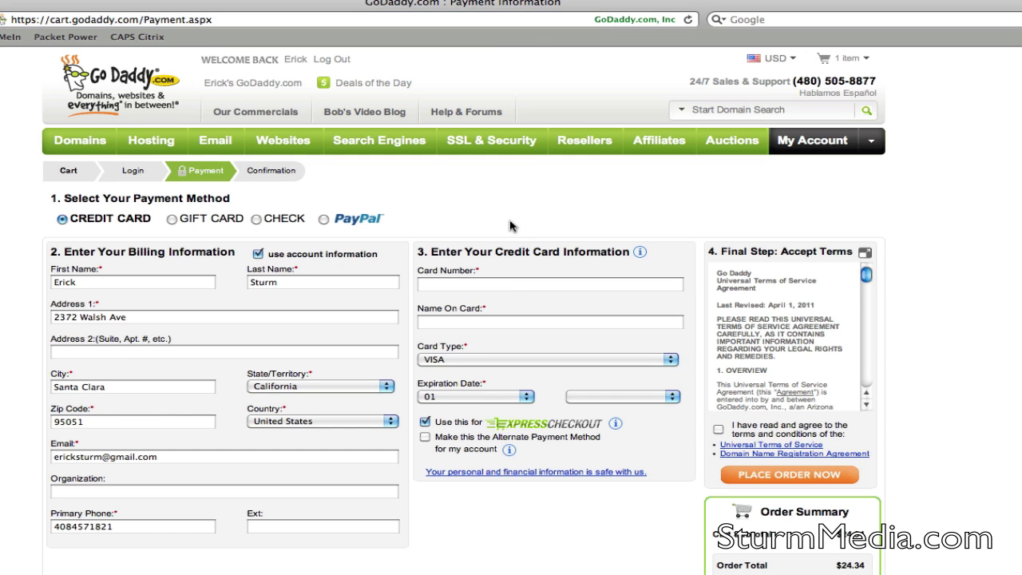
click(324, 221)
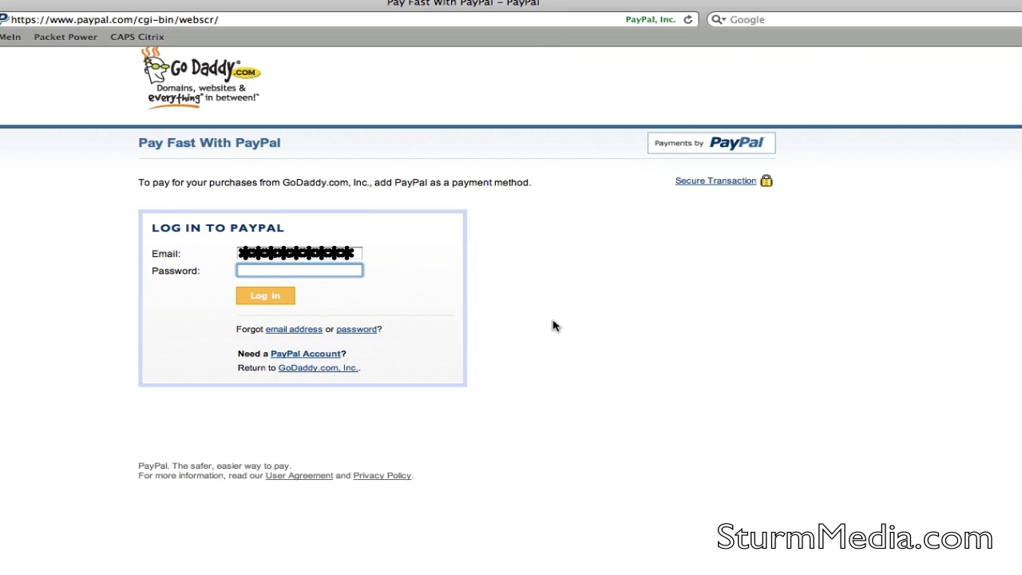
Log in to PayPal with the account password so PayPal becomes GoDaddy's payment method
text(••••••••••)
click(281, 295)
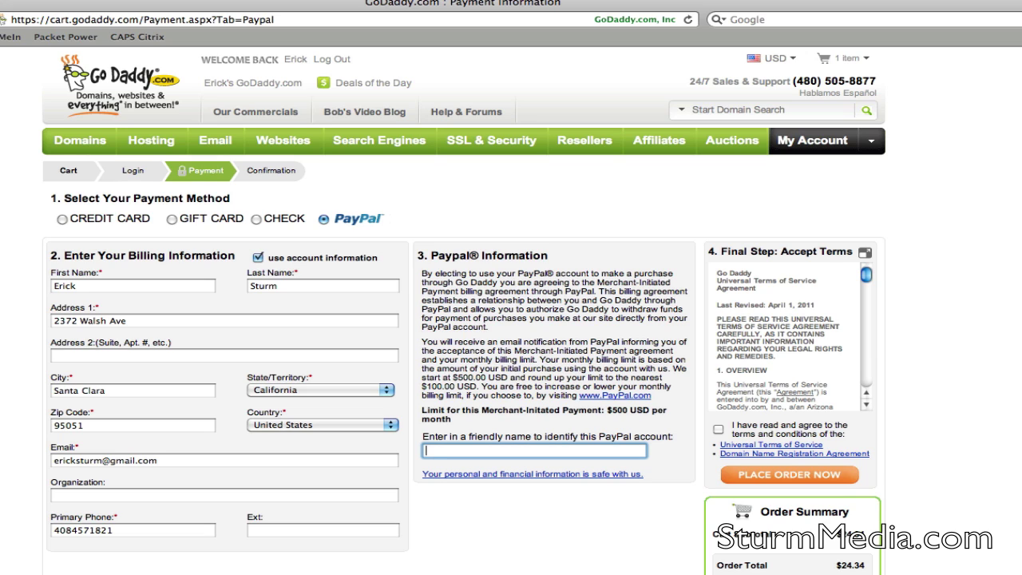
Name the PayPal account 'PayPal', accept the terms, place the order and review the confirmation
text(PayPal)
click(718, 430)
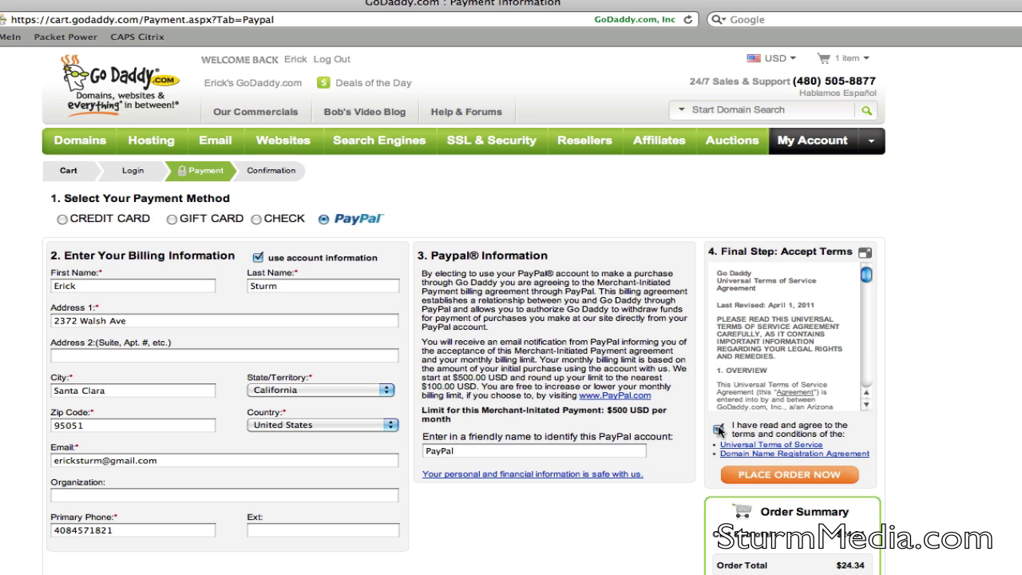
click(777, 475)
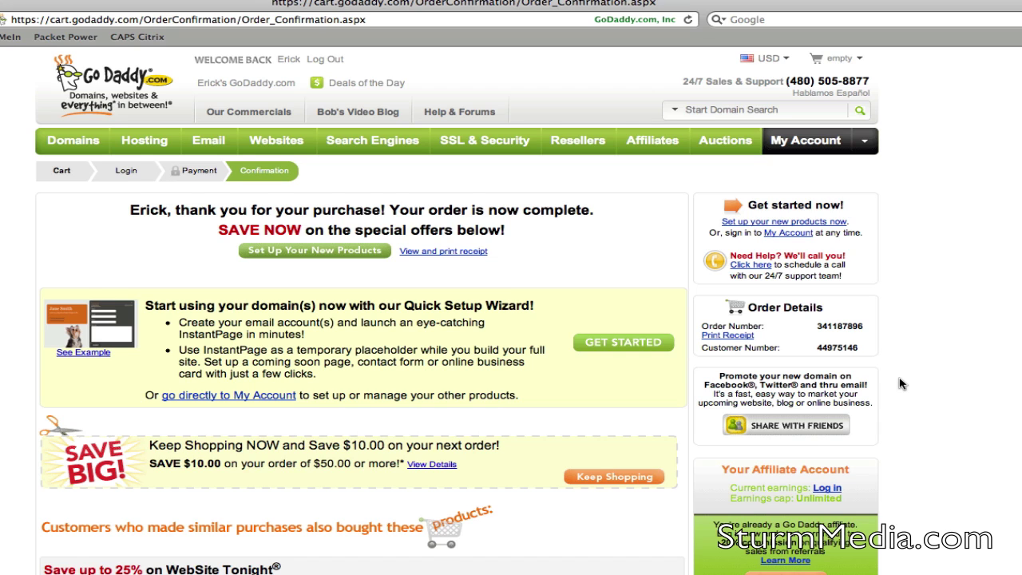
scroll(900, 384, down, 3)
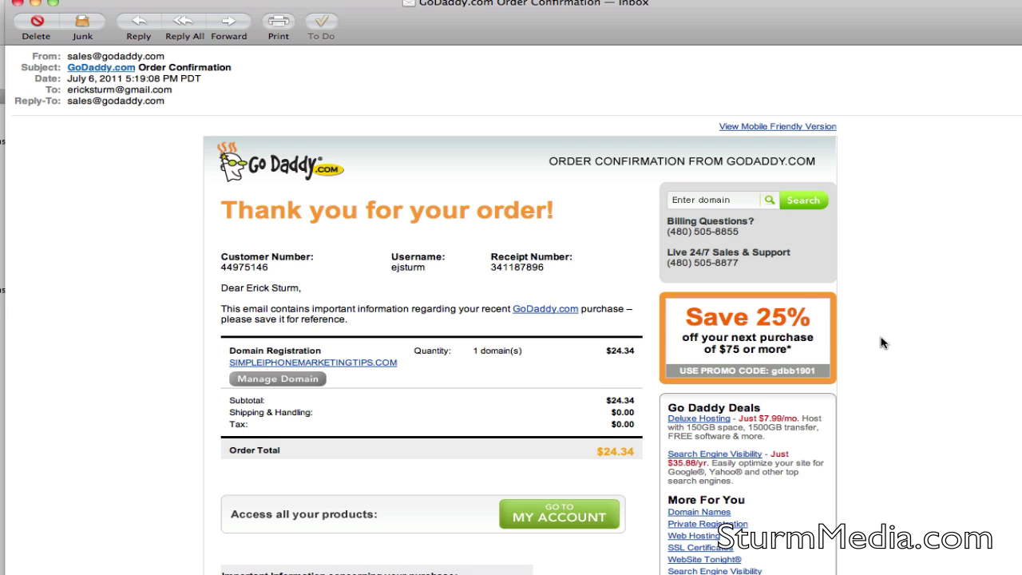
scroll(882, 342, down, 2)
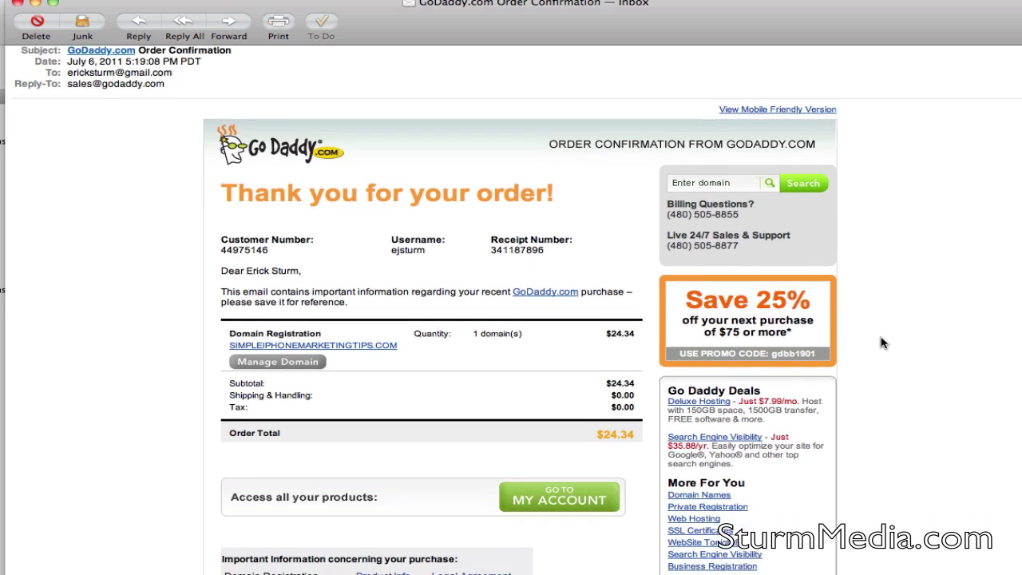
scroll(883, 342, down, 1)
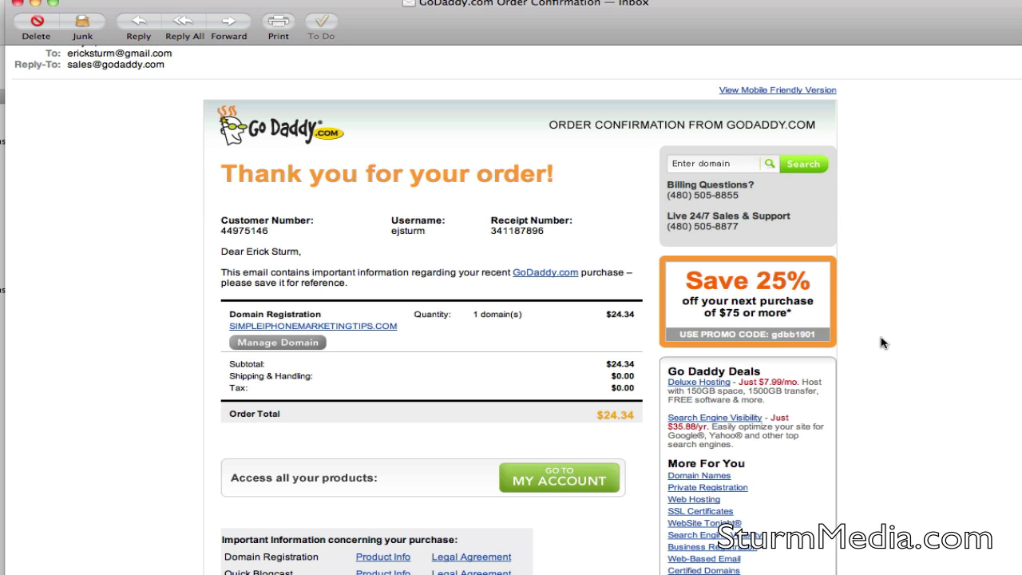
scroll(883, 342, down, 9)
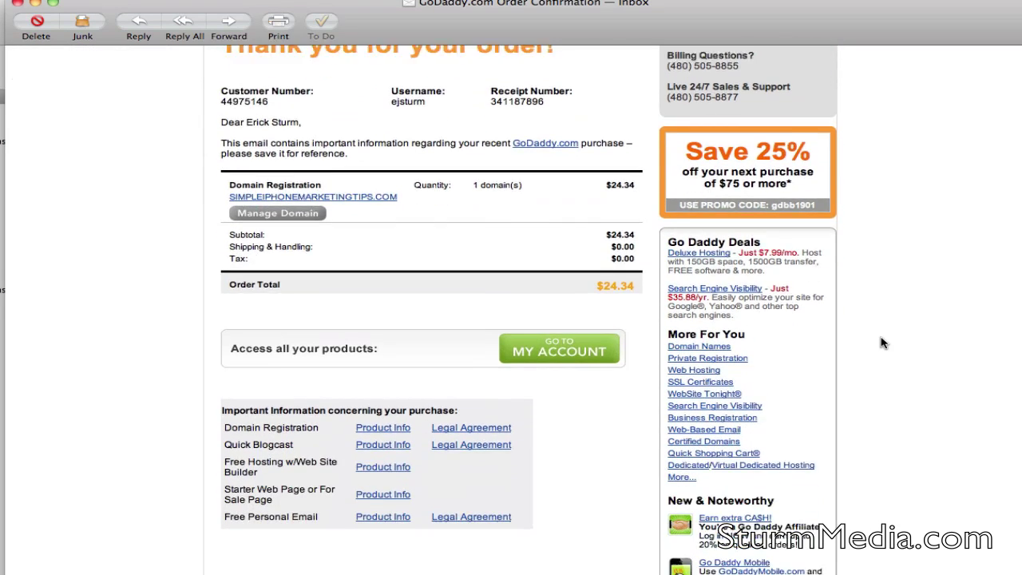